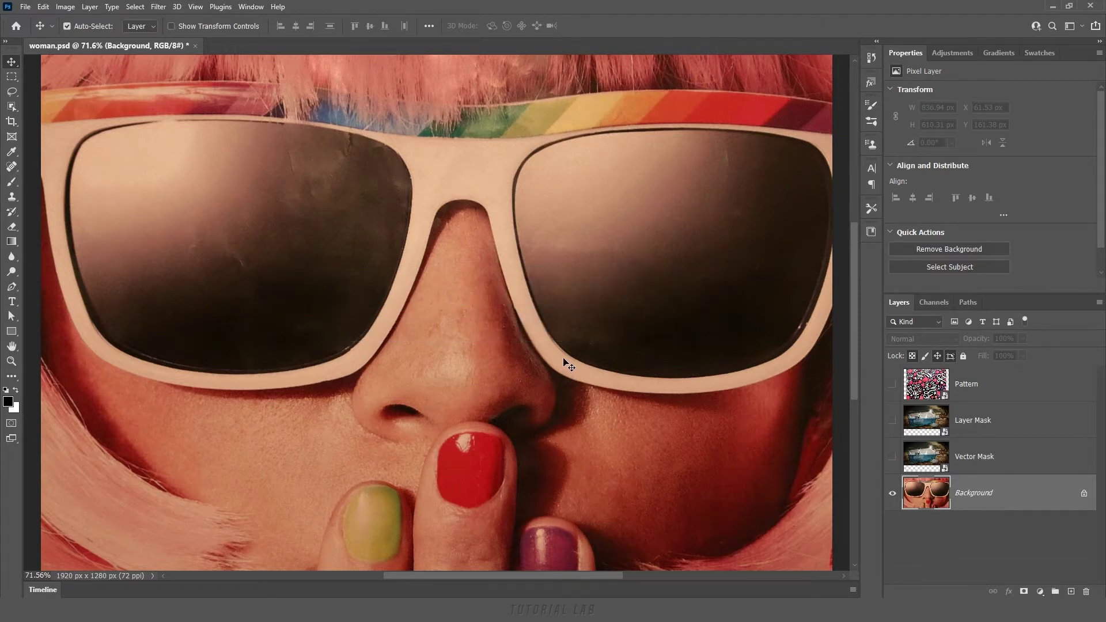
Trace curved Pen anchors along the left lens's top edge and upper corner.
{"action": "left_click", "coordinate": [12, 286]}
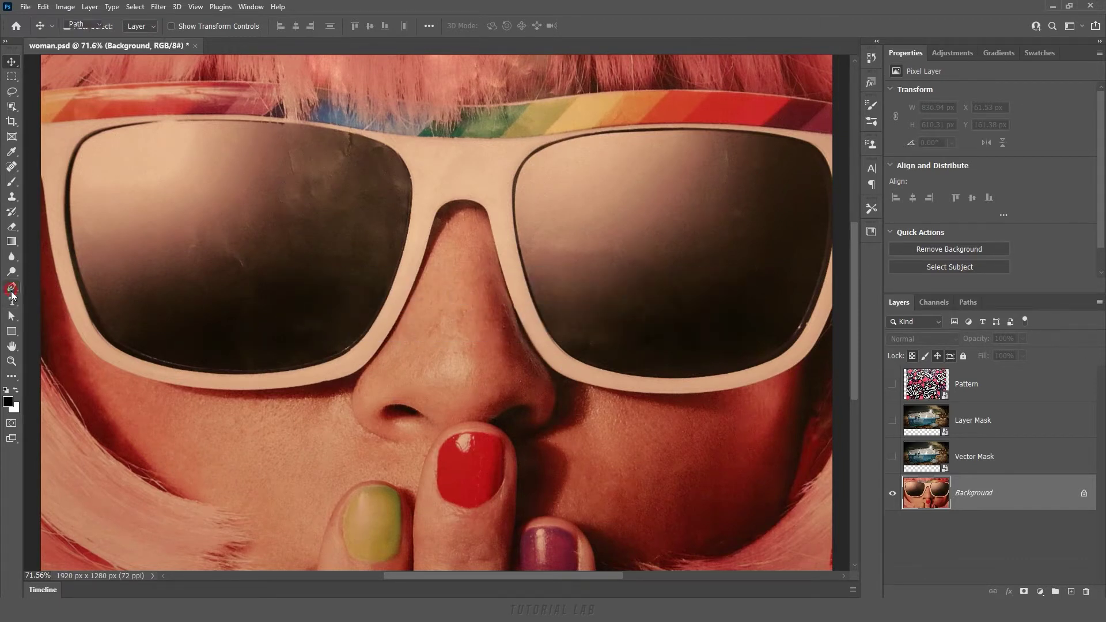
{"action": "left_click_drag", "start_coordinate": [70, 176], "coordinate": [74, 164]}
{"action": "left_click", "coordinate": [110, 128]}
{"action": "left_click", "coordinate": [277, 123]}
{"action": "left_click", "coordinate": [344, 127]}
{"action": "left_click_drag", "start_coordinate": [390, 142], "coordinate": [407, 164]}
{"action": "left_click", "coordinate": [411, 208]}
Close the path around the lens bottom and left side, then show and select the Vector Mask layer.
{"action": "left_click", "coordinate": [408, 234]}
{"action": "left_click_drag", "start_coordinate": [357, 344], "coordinate": [327, 369]}
{"action": "left_click", "coordinate": [158, 365]}
{"action": "left_click", "coordinate": [70, 217]}
{"action": "left_click", "coordinate": [65, 146]}
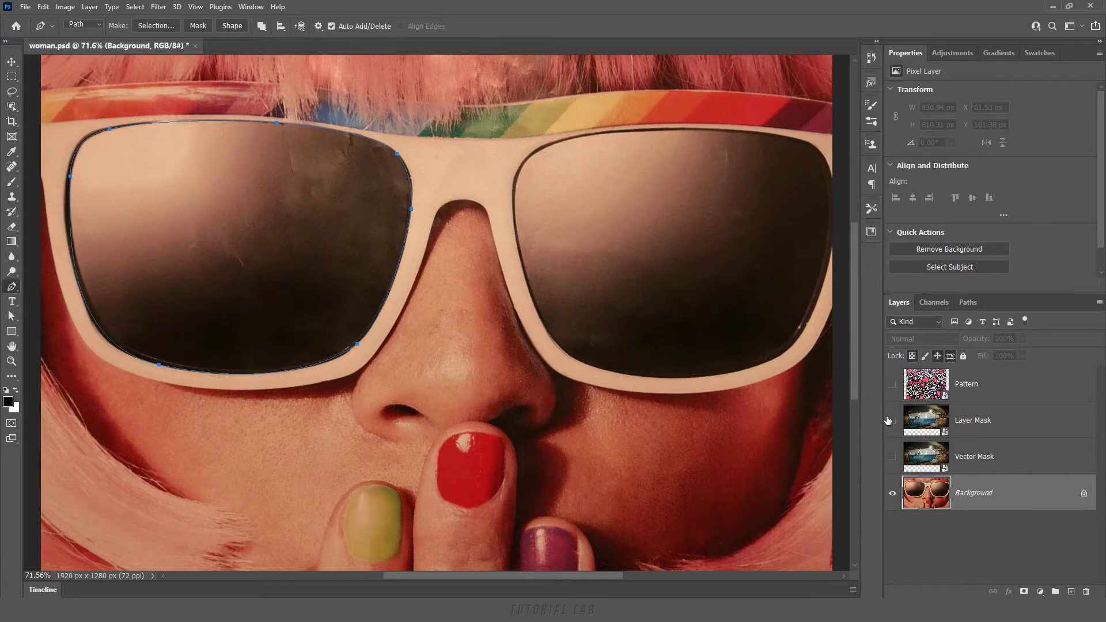
{"action": "left_click", "coordinate": [892, 457]}
{"action": "left_click", "coordinate": [1015, 460]}
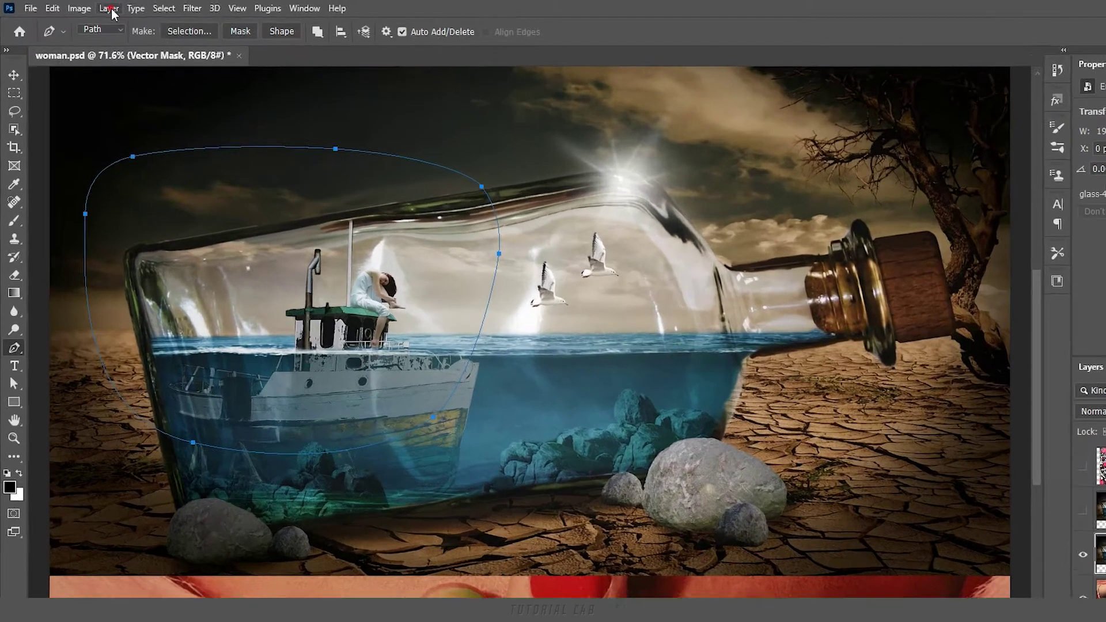
{"action": "left_click", "coordinate": [89, 8]}
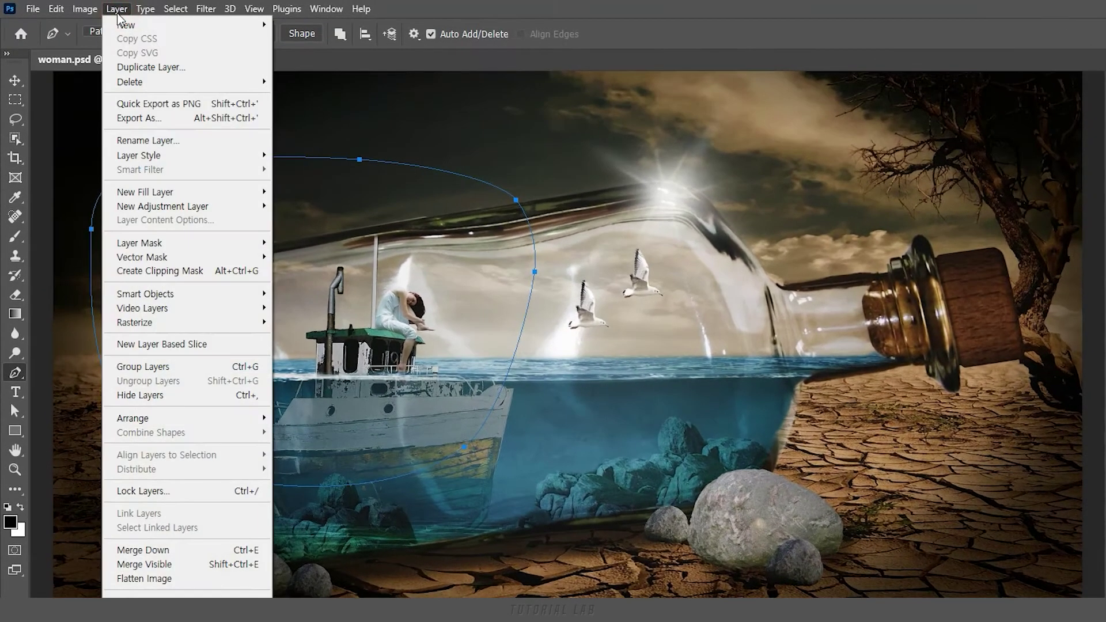
{"action": "mouse_move", "coordinate": [143, 257]}
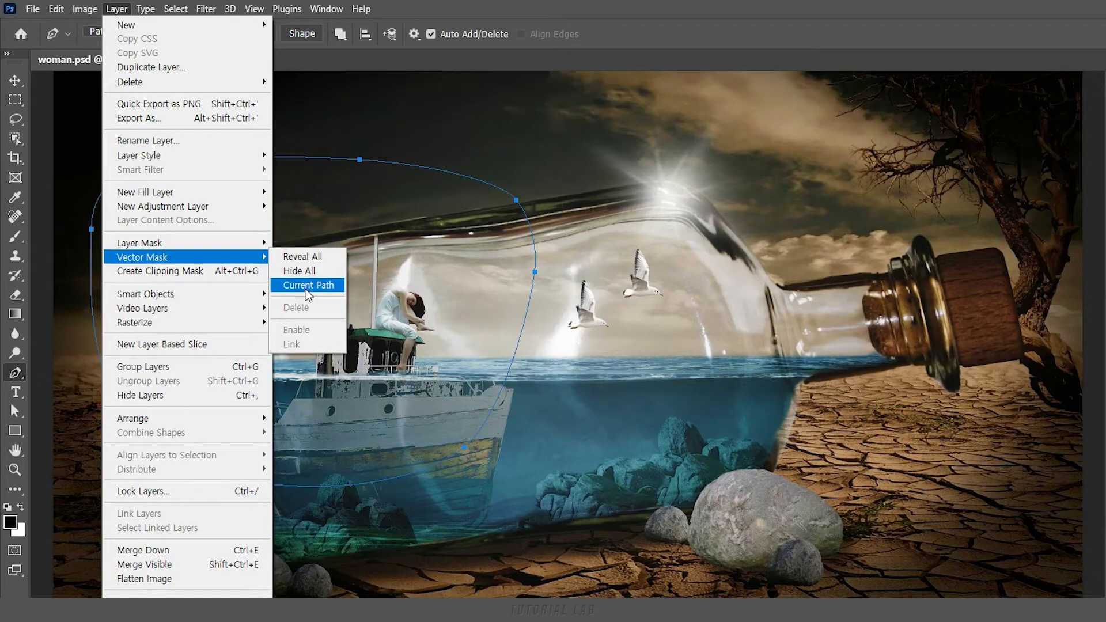
{"action": "left_click", "coordinate": [308, 288]}
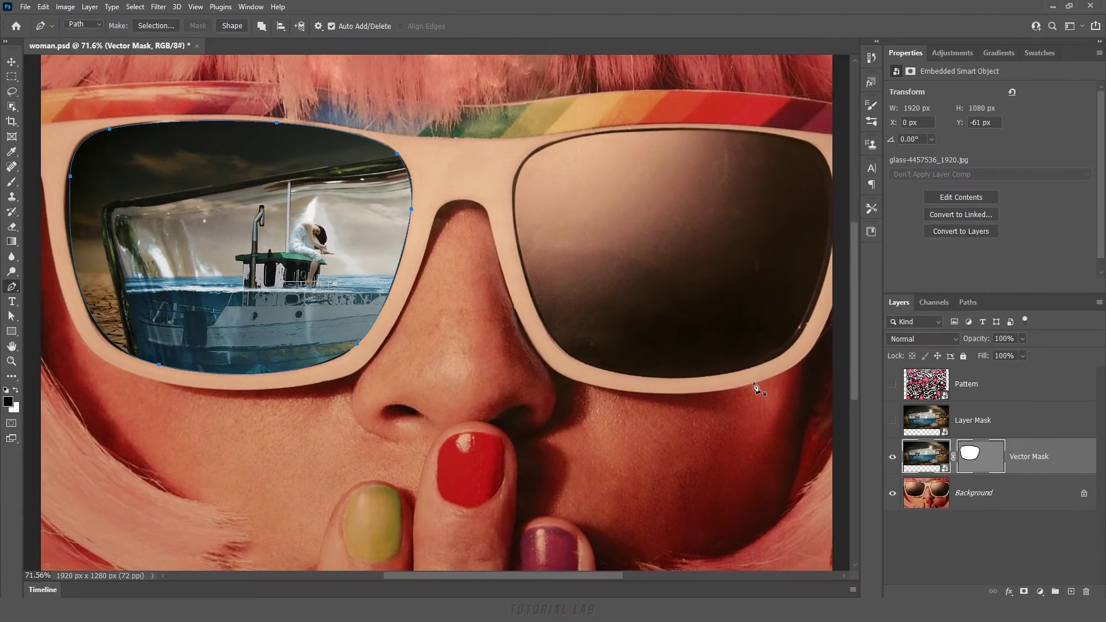
{"action": "left_click", "coordinate": [978, 465]}
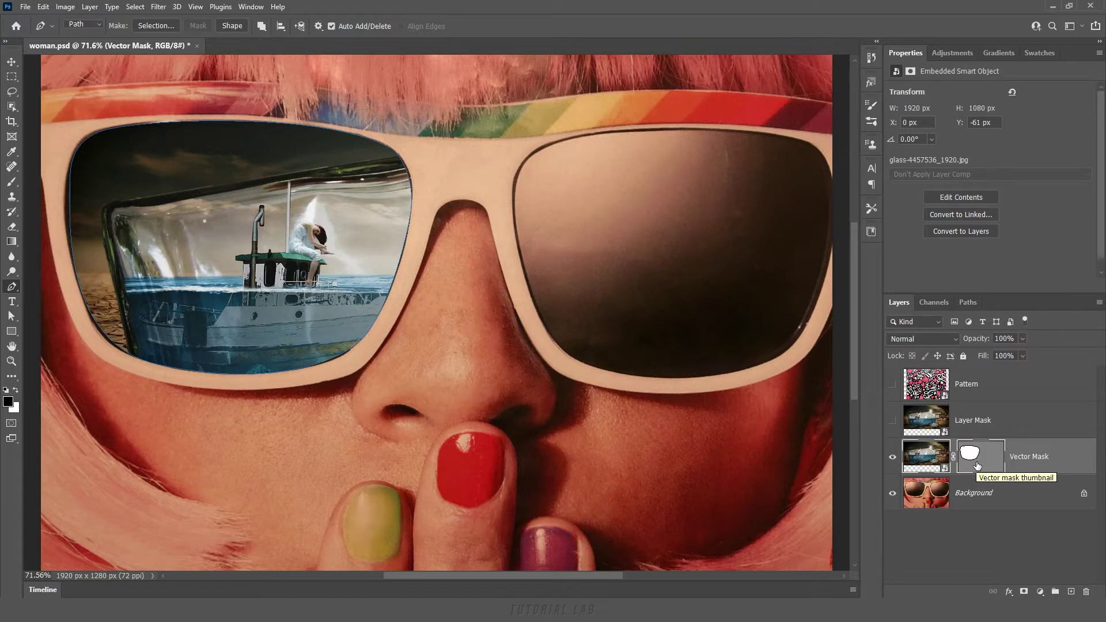
{"action": "key", "text": "ctrl+z"}
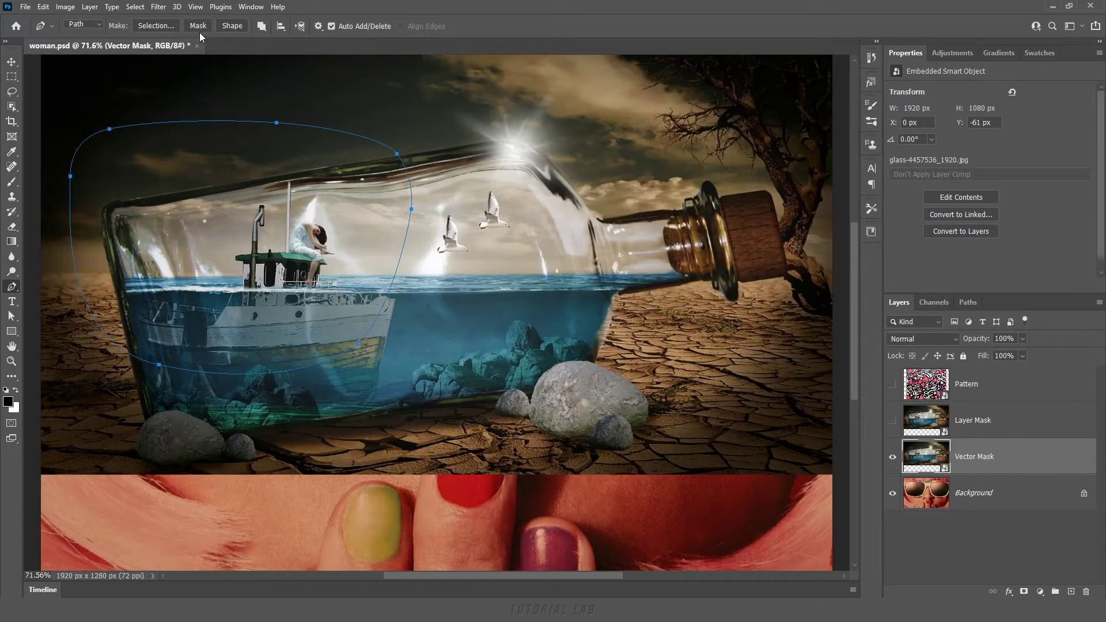
{"action": "left_click", "coordinate": [198, 26]}
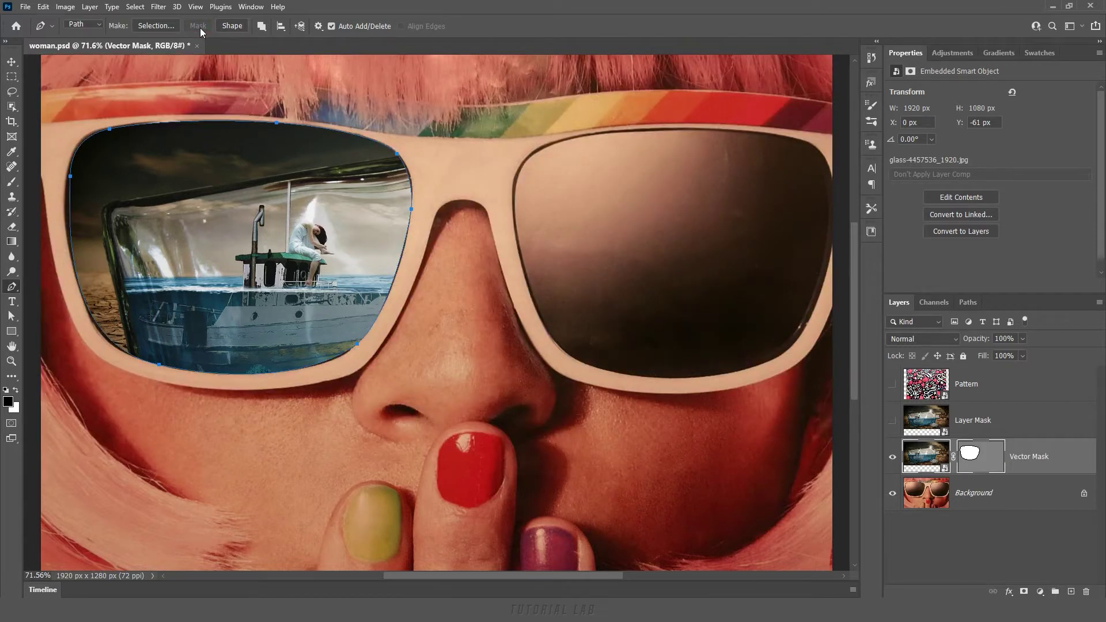
{"action": "key", "text": "ctrl+z"}
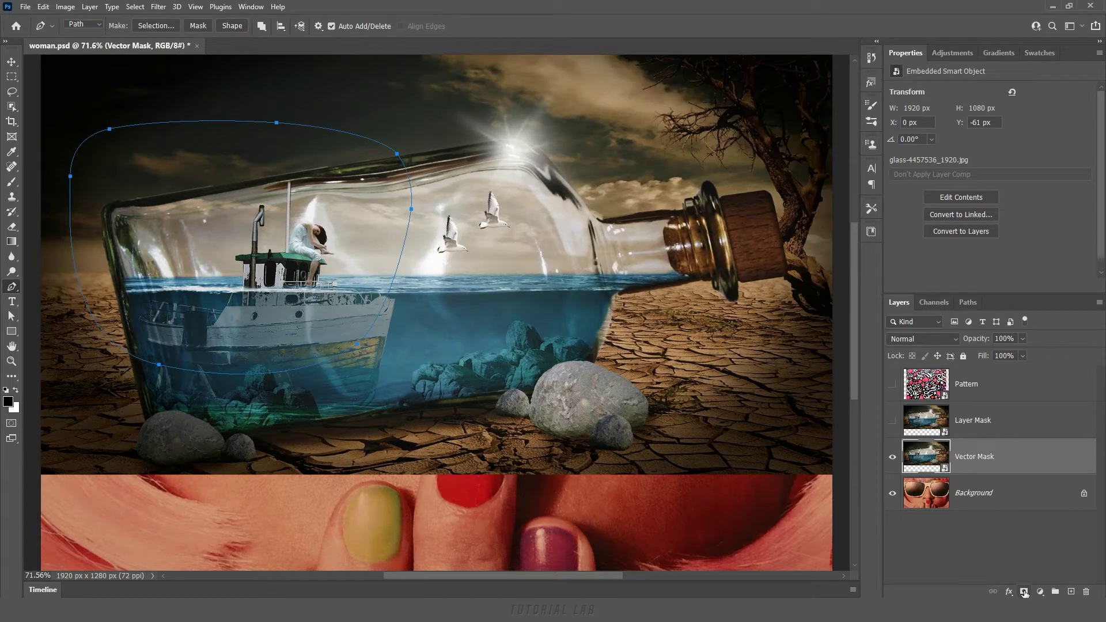
{"action": "key", "text": "ctrl"}
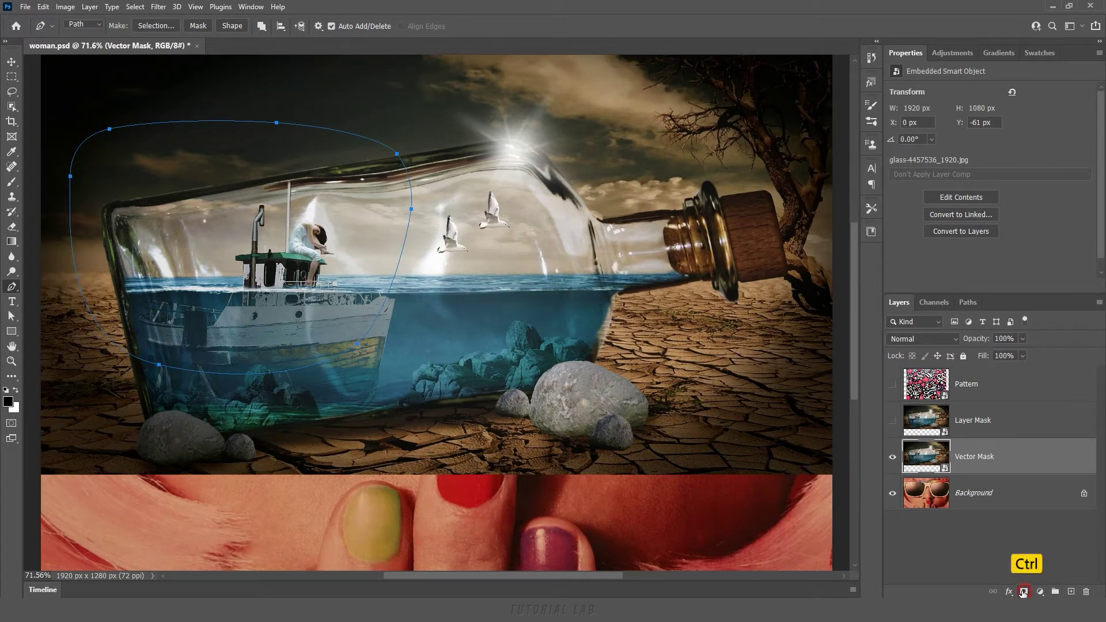
Add a vector mask from the lens path, feather it 0.2 px, and drag the scene onto the right lens.
{"action": "left_click", "coordinate": [1023, 592], "text": "ctrl"}
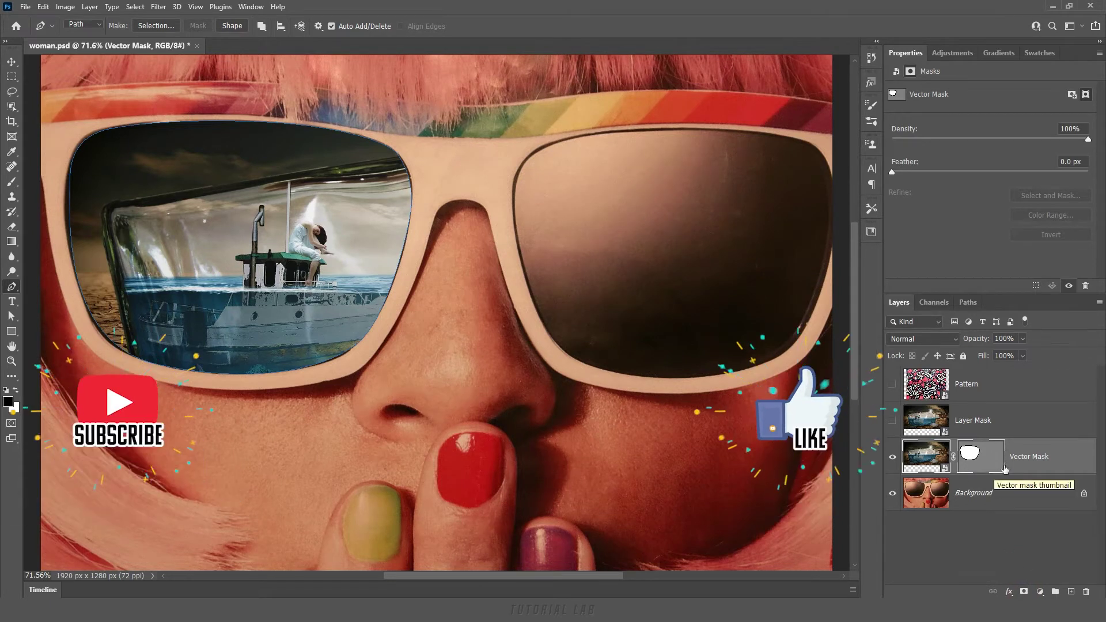
{"action": "double_click", "coordinate": [1081, 161]}
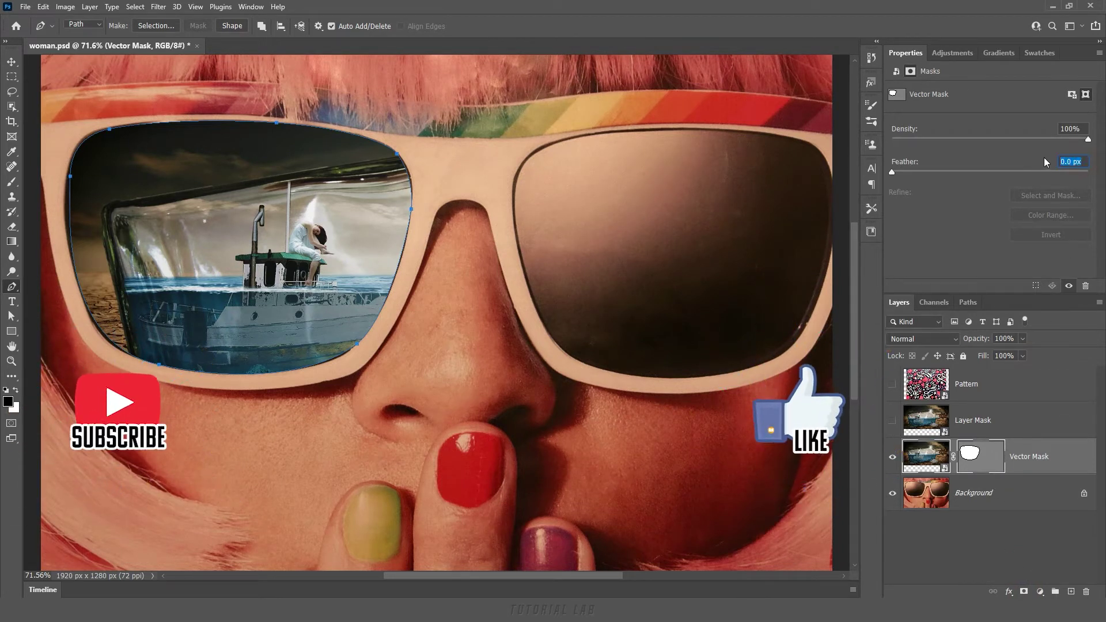
{"action": "type", "text": "0.2"}
{"action": "key", "text": "Return"}
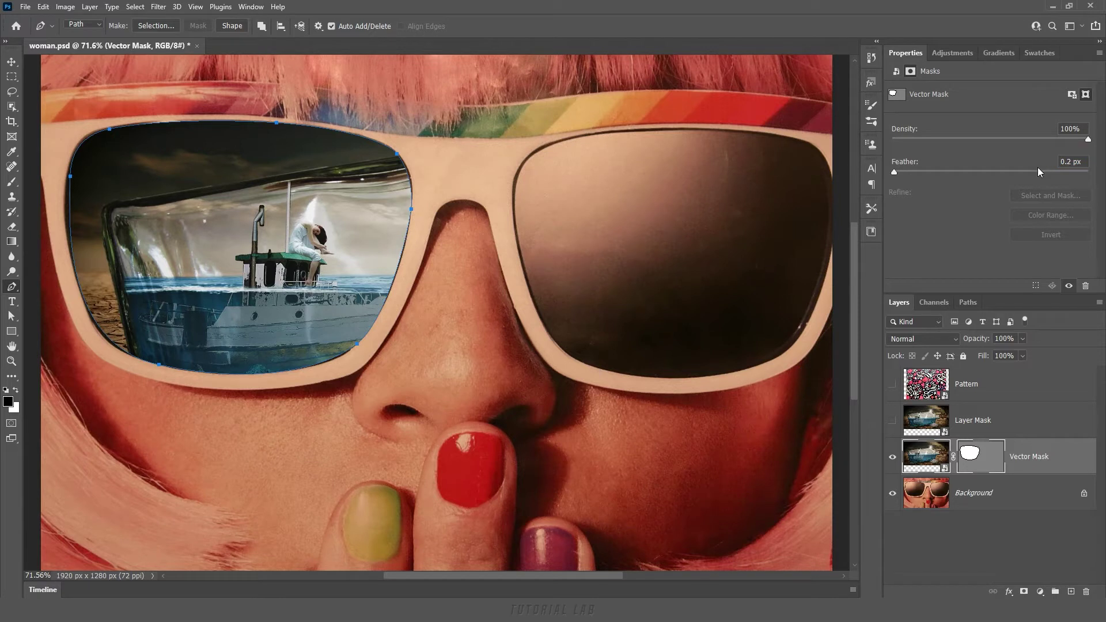
{"action": "left_click", "coordinate": [11, 61]}
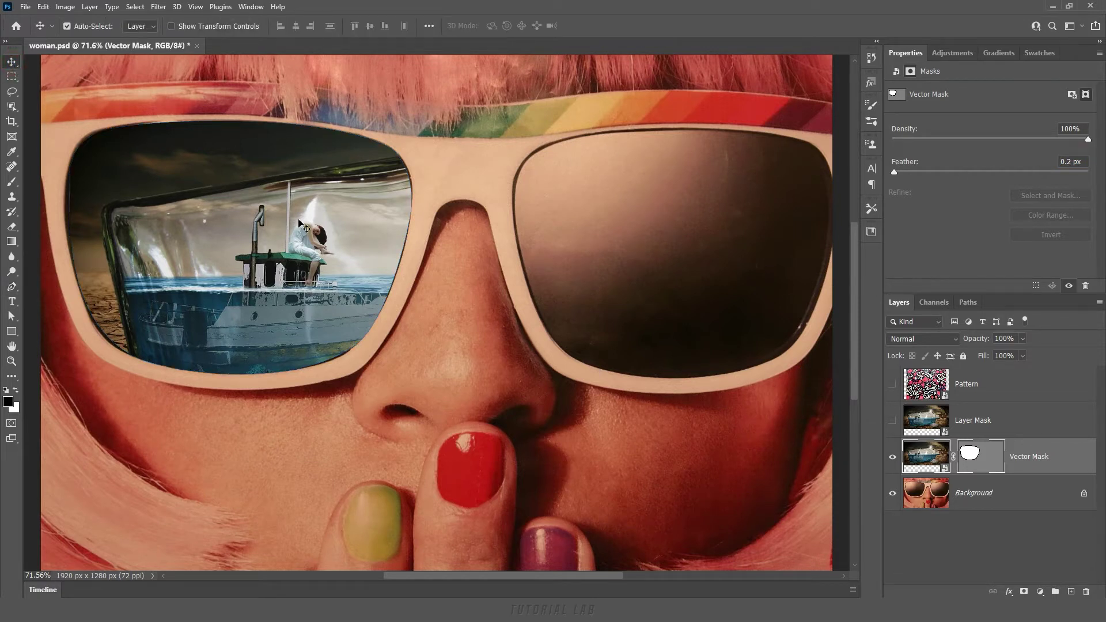
{"action": "left_click_drag", "start_coordinate": [323, 258], "coordinate": [723, 296]}
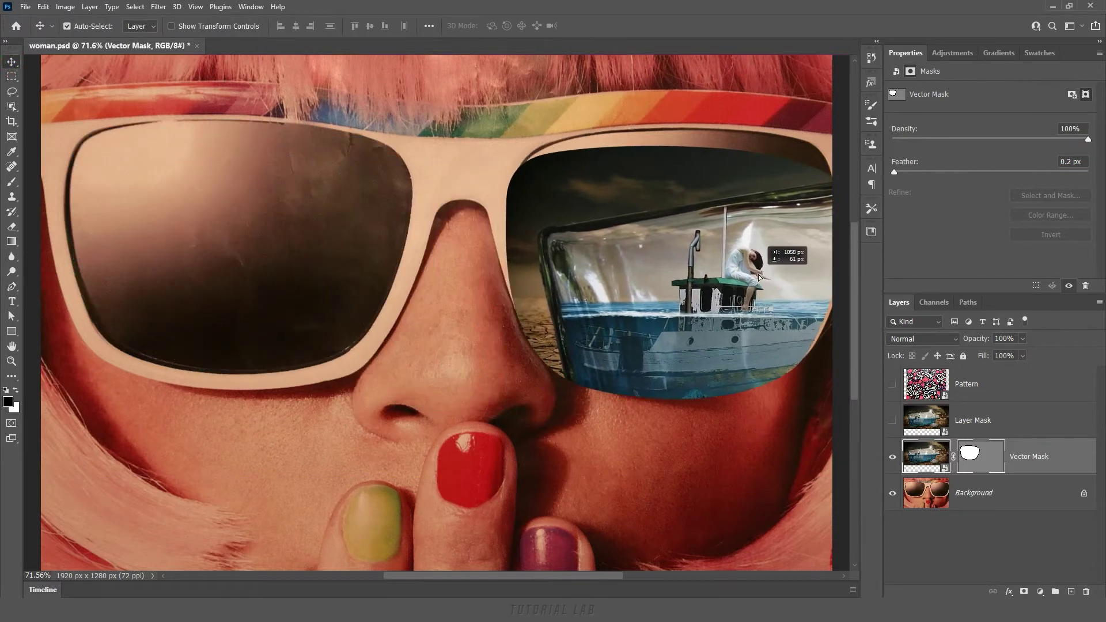
Undo the move back to the left lens, unlink image from mask, and undo a test shift.
{"action": "key", "text": "ctrl+z"}
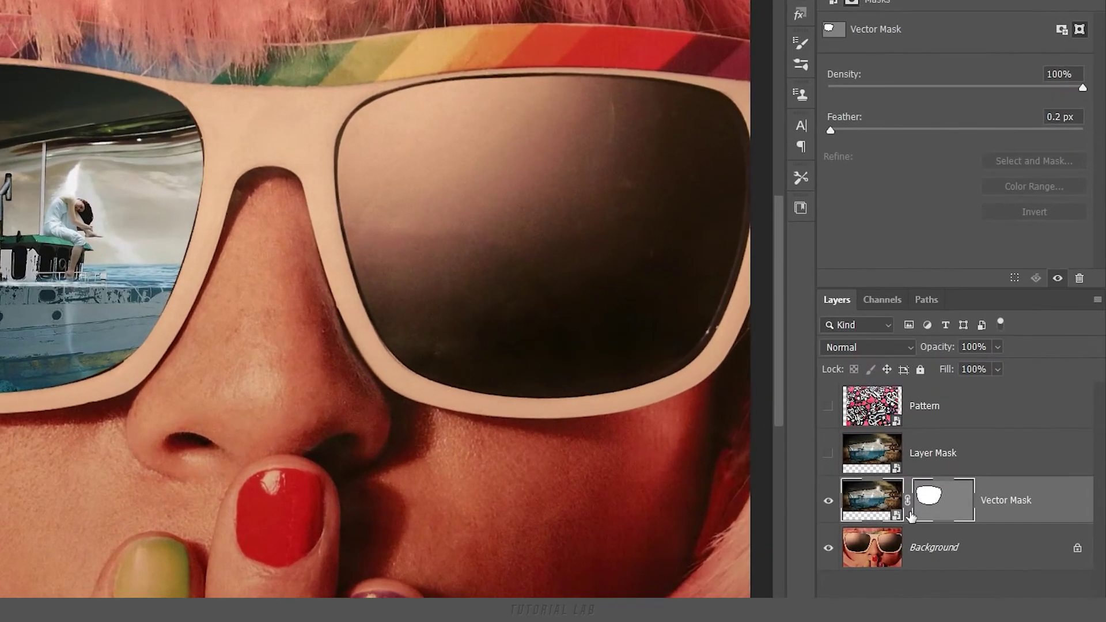
{"action": "left_click", "coordinate": [908, 501]}
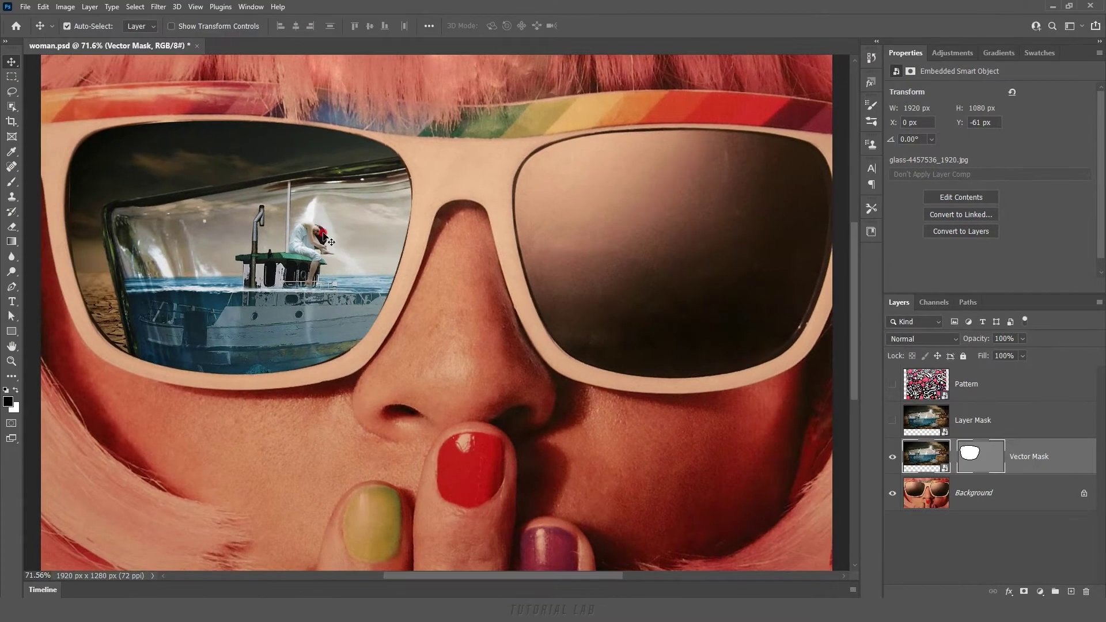
{"action": "mouse_move", "coordinate": [301, 231]}
{"action": "left_mouse_down"}
{"action": "mouse_move", "coordinate": [110, 250]}
{"action": "mouse_move", "coordinate": [137, 260]}
{"action": "mouse_move", "coordinate": [176, 236]}
{"action": "left_mouse_up"}
{"action": "key", "text": "ctrl+z"}
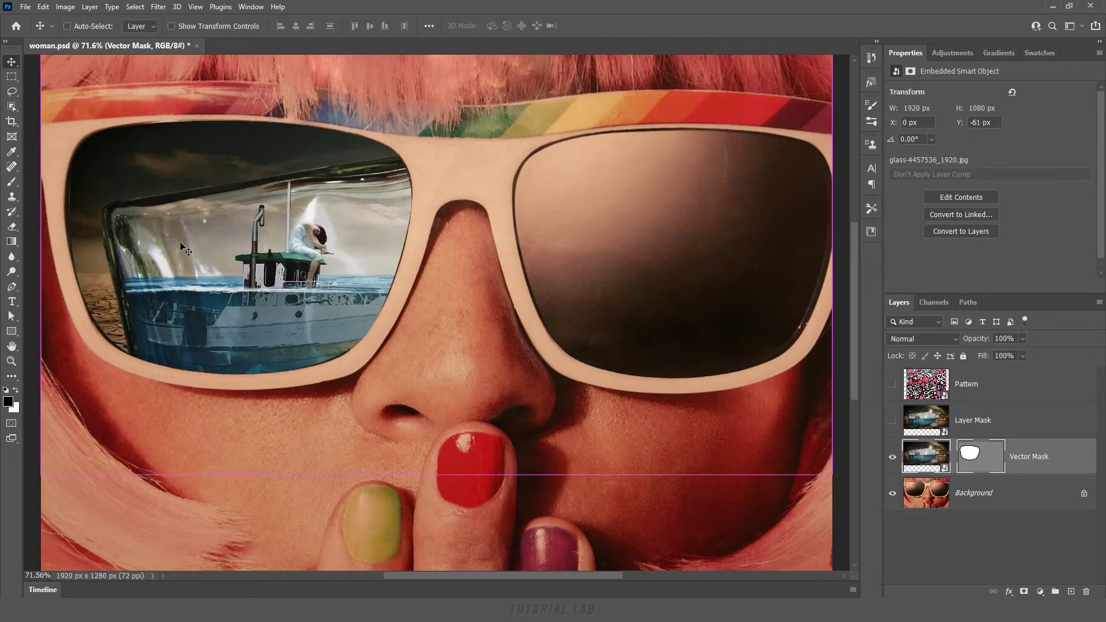
Reselect the bottle layer's vector mask thumbnail for path editing.
{"action": "left_click", "coordinate": [976, 467]}
{"action": "left_click", "coordinate": [977, 467]}
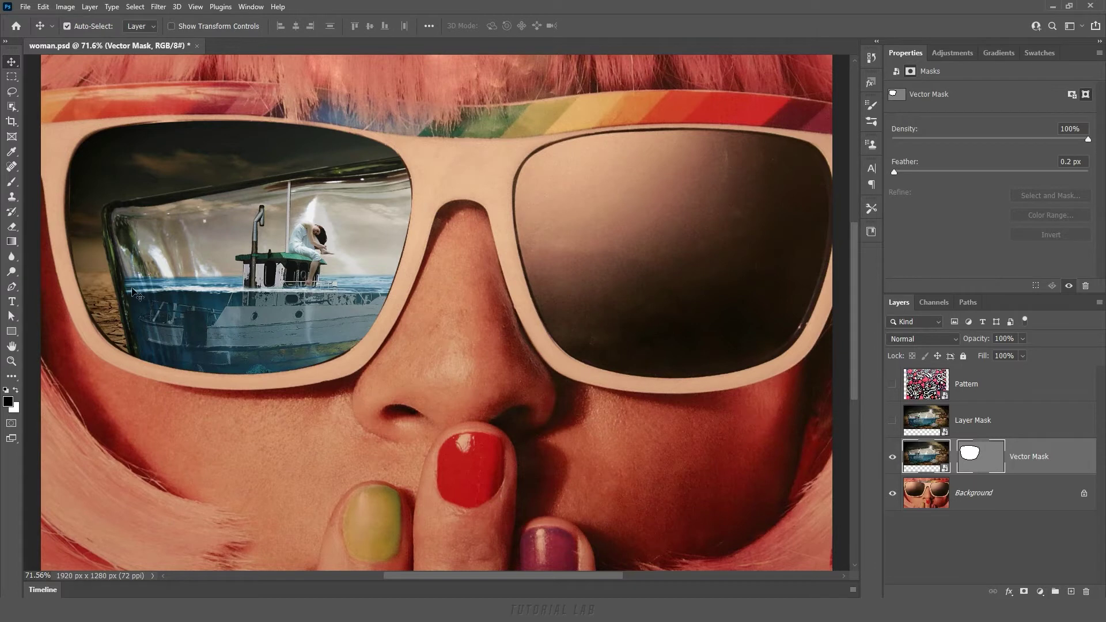
{"action": "left_click", "coordinate": [12, 317]}
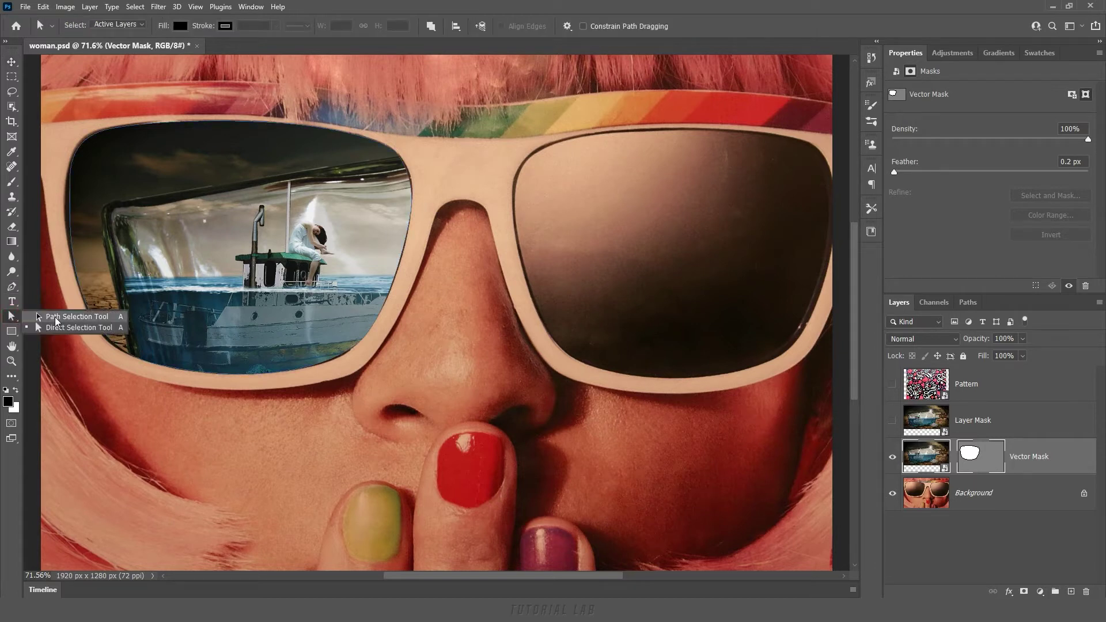
Try moving the mask outline toward the right lens, then undo it back to the left lens.
{"action": "left_click", "coordinate": [58, 327]}
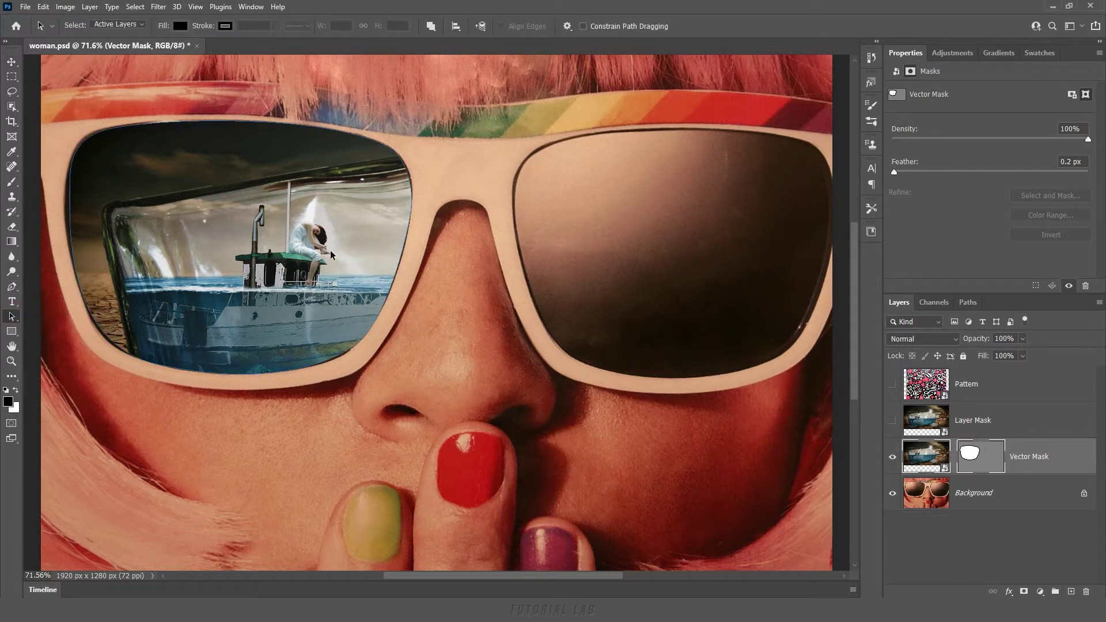
{"action": "left_click_drag", "start_coordinate": [332, 263], "coordinate": [382, 265]}
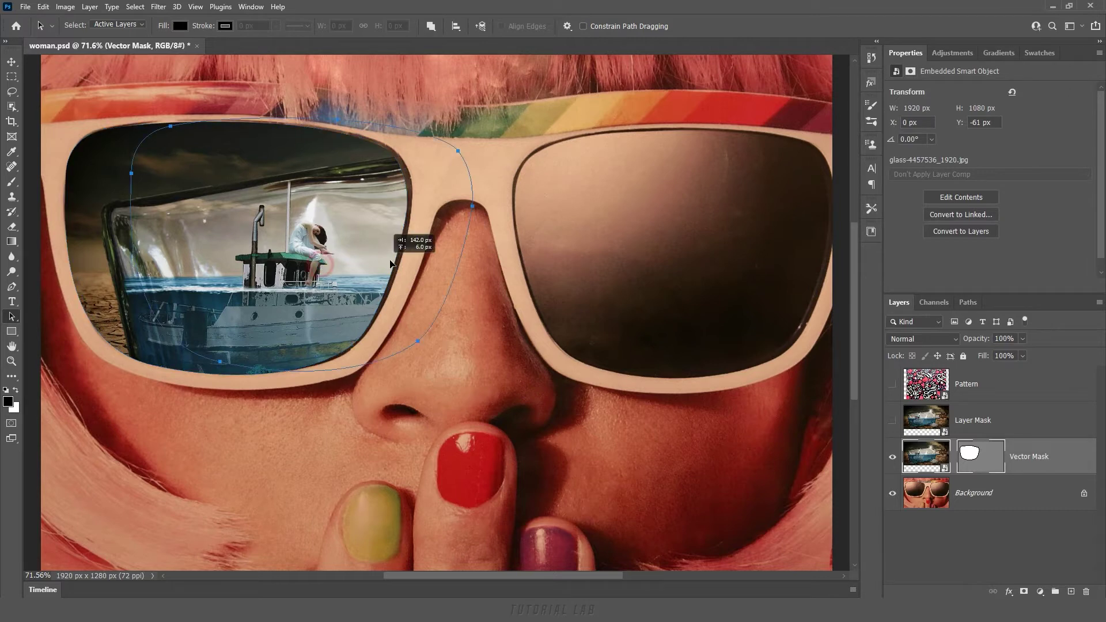
{"action": "left_click_drag", "start_coordinate": [381, 265], "coordinate": [592, 312]}
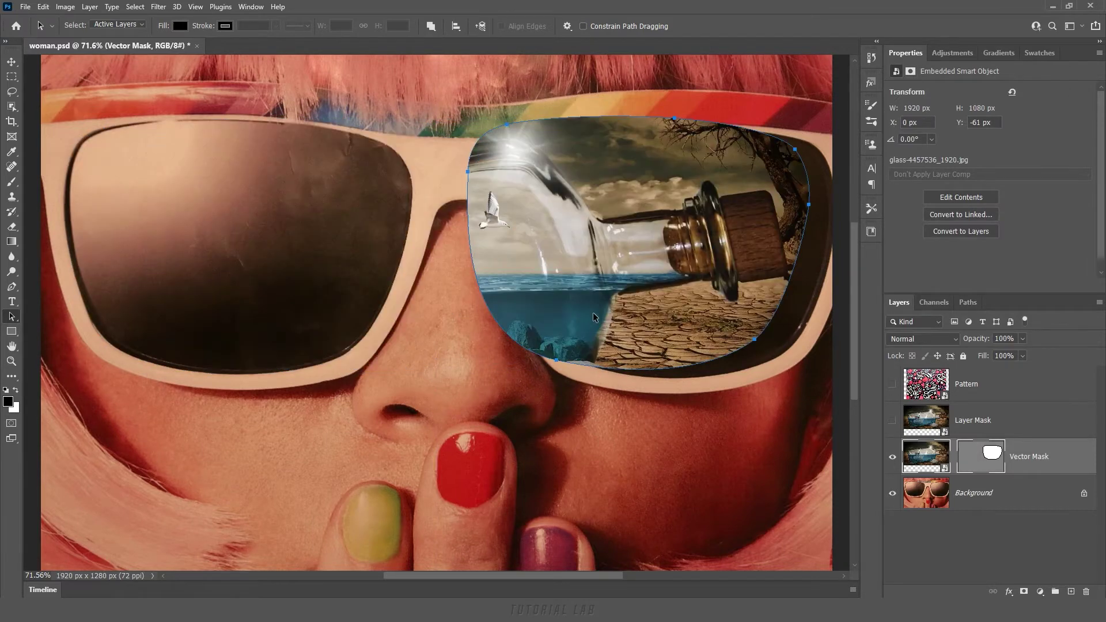
{"action": "key", "text": "ctrl+z"}
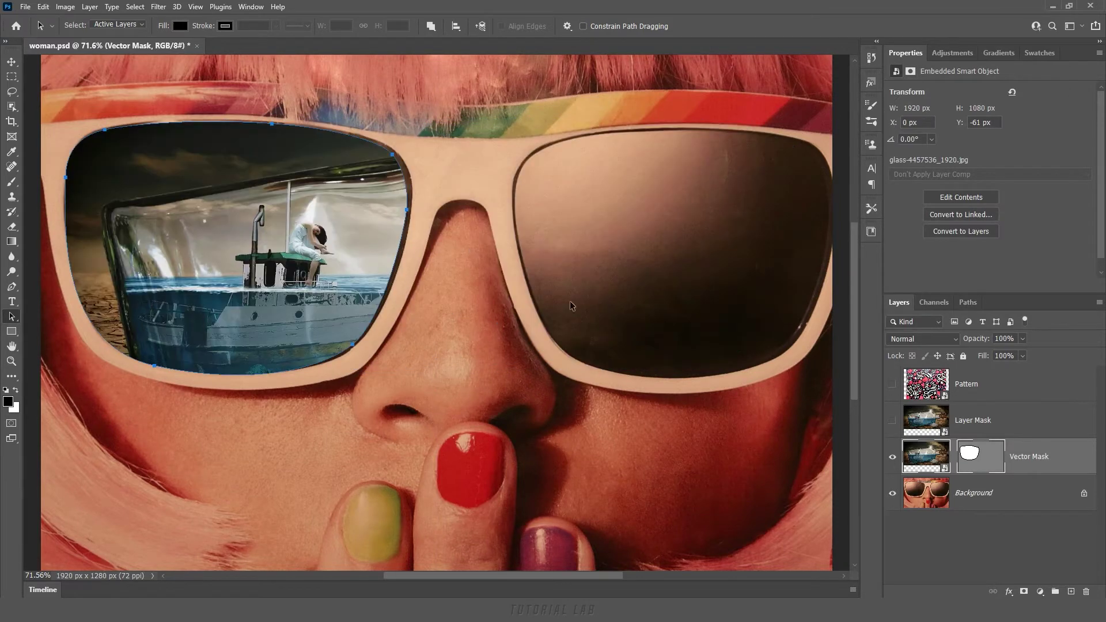
Reshape the mask's lower edge to follow the left lens, nudge it right, and show the Paths list.
{"action": "right_click", "coordinate": [14, 319]}
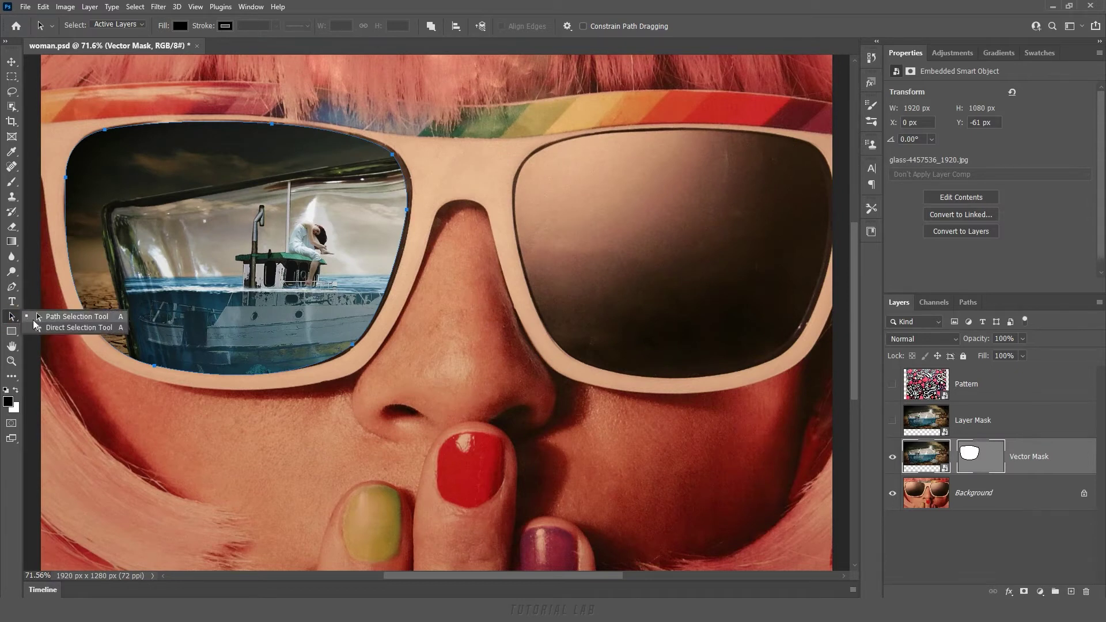
{"action": "left_click", "coordinate": [35, 320]}
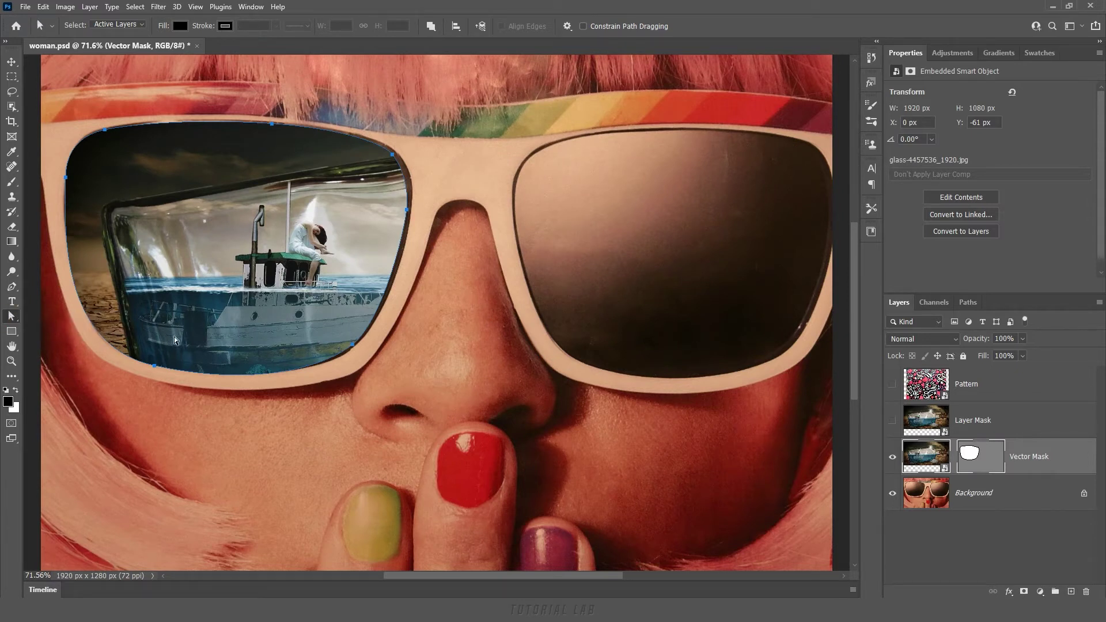
{"action": "left_click_drag", "start_coordinate": [157, 365], "coordinate": [172, 344]}
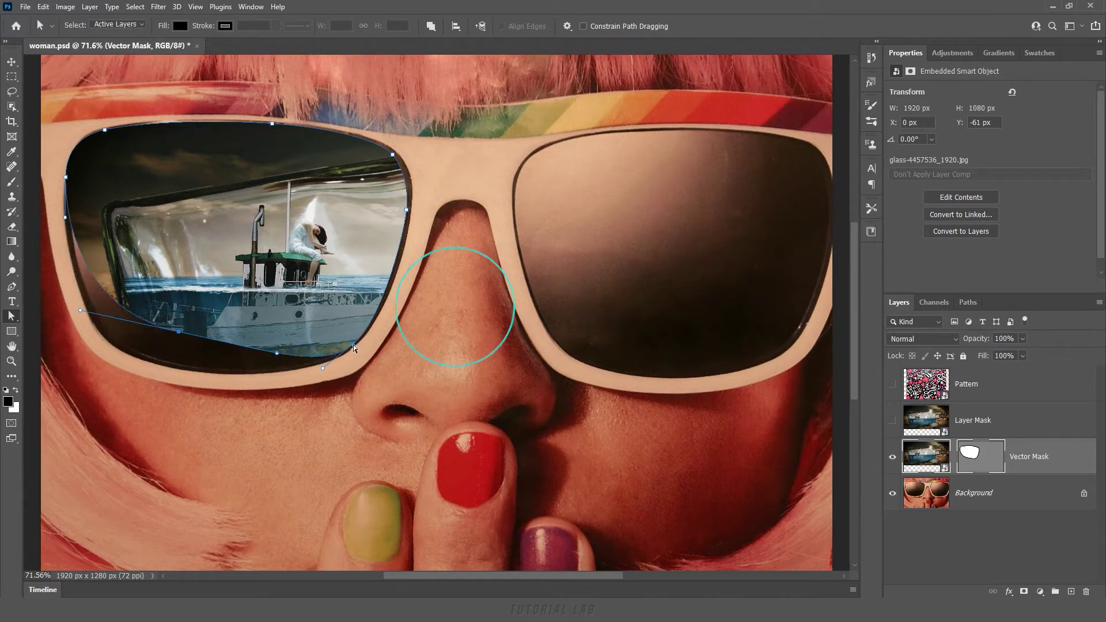
{"action": "left_click_drag", "start_coordinate": [353, 344], "coordinate": [362, 265]}
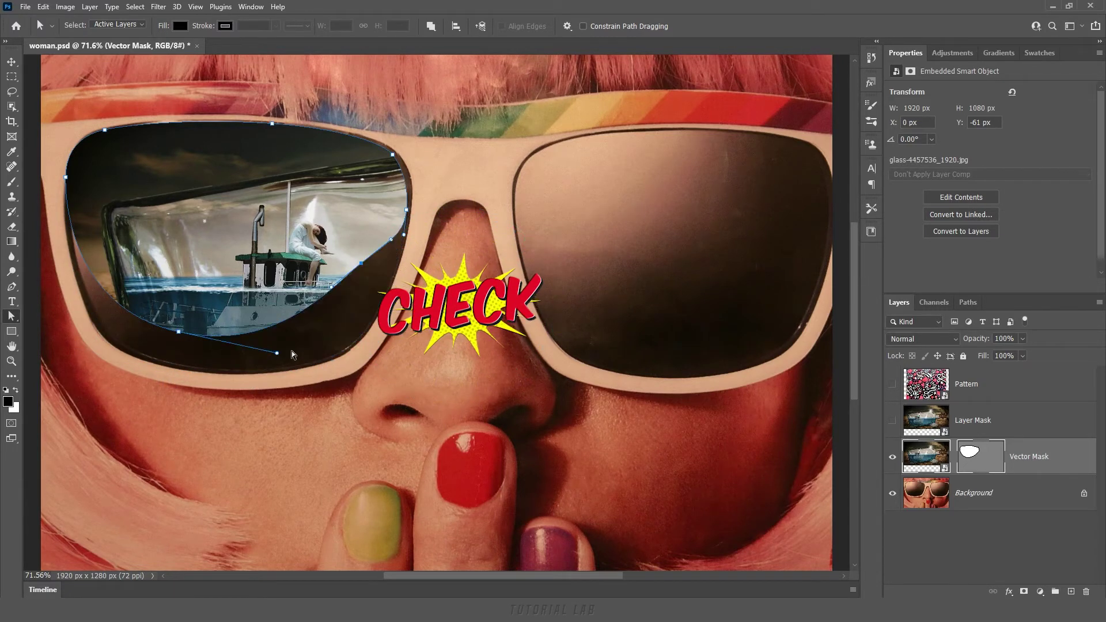
{"action": "left_click_drag", "start_coordinate": [277, 352], "coordinate": [224, 339]}
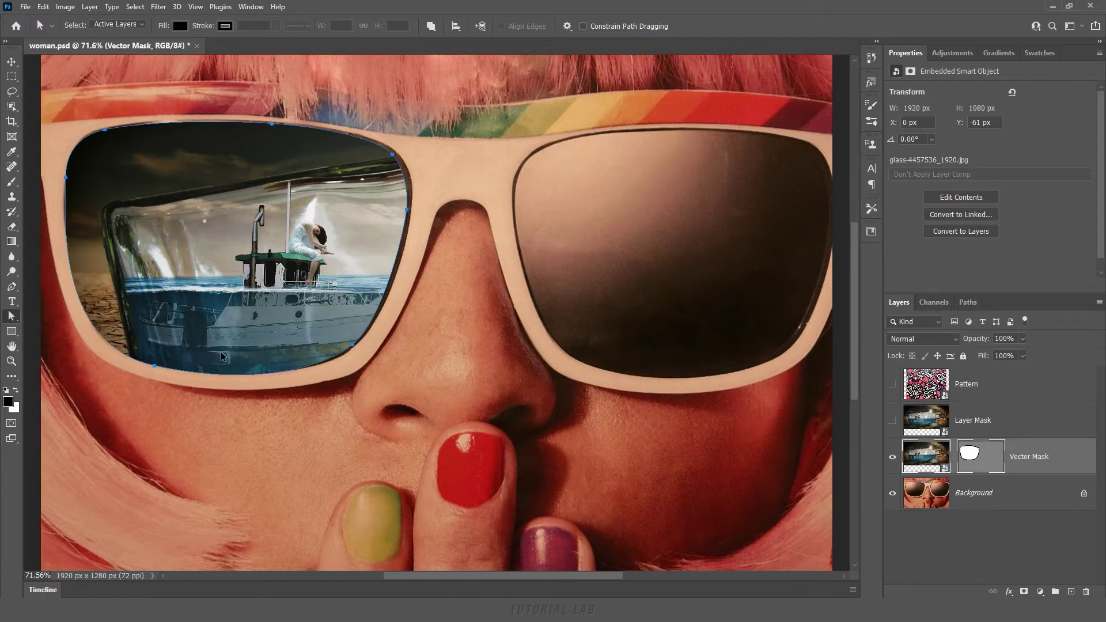
{"action": "key", "text": "shift+Right"}
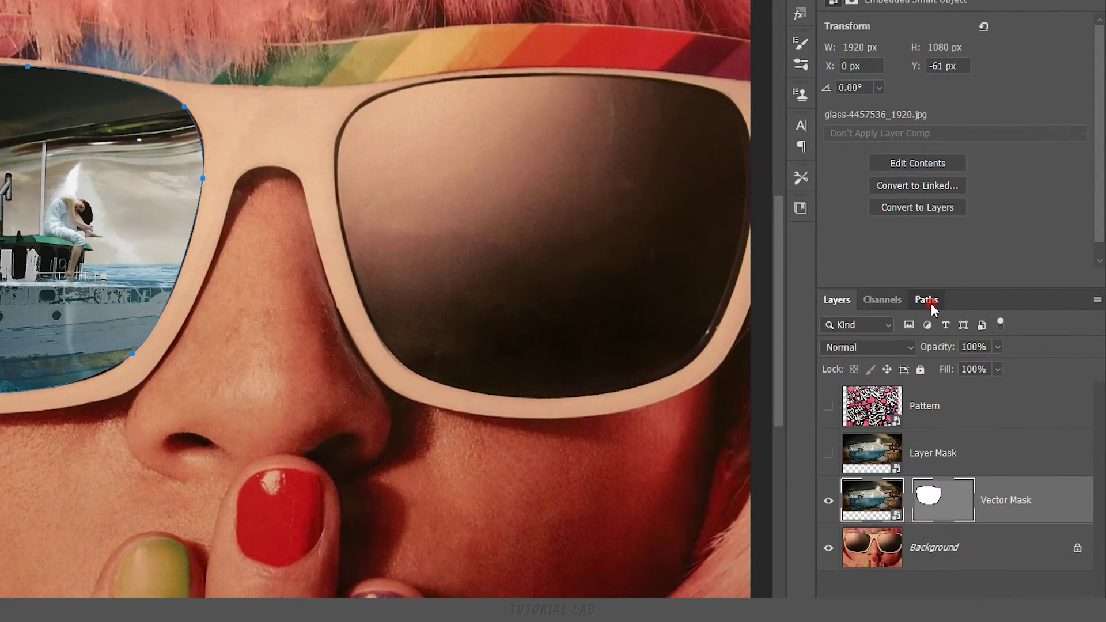
{"action": "left_click", "coordinate": [969, 303]}
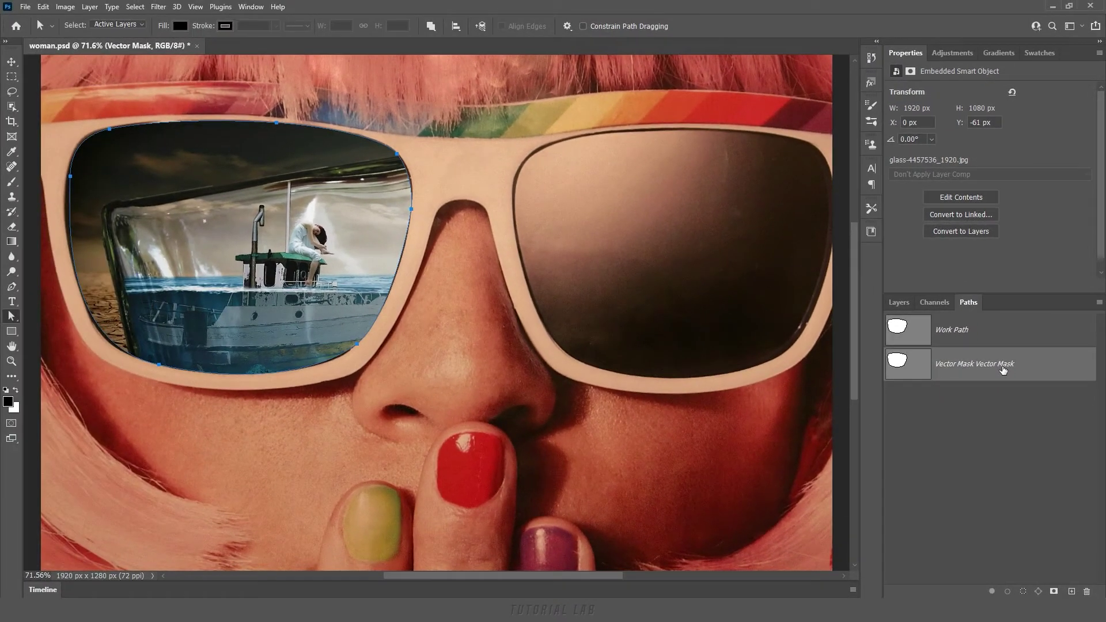
Go back to the Layers panel and select the Layer Mask layer.
{"action": "left_click", "coordinate": [896, 310]}
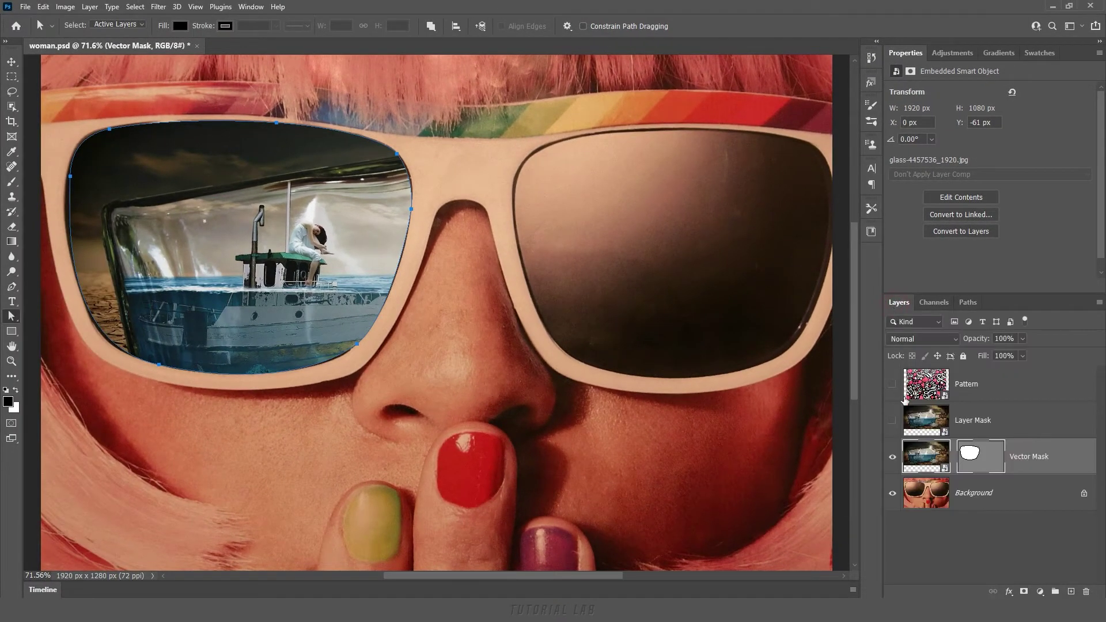
{"action": "left_click", "coordinate": [1003, 423]}
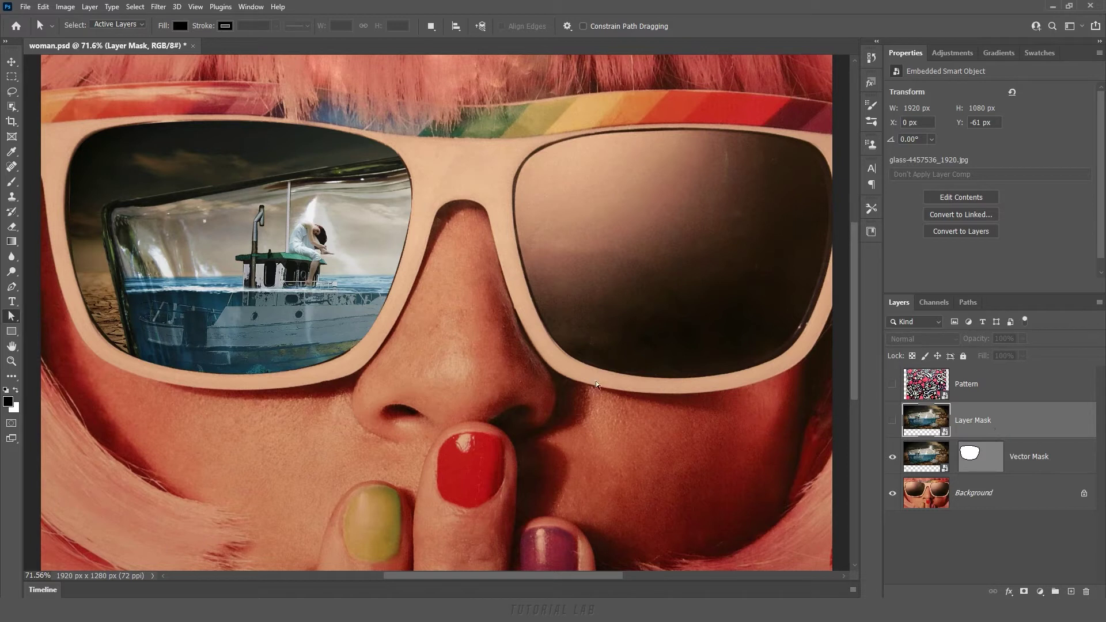
Trace a closed Pen path around the right lens with curved top and bottom edges.
{"action": "left_click", "coordinate": [11, 286]}
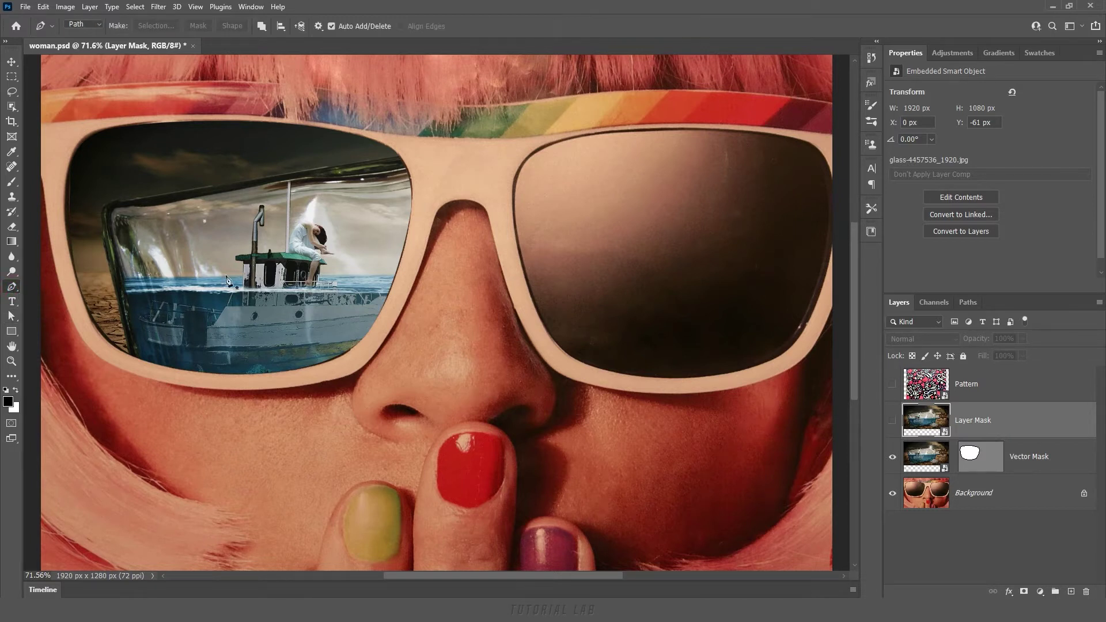
{"action": "left_click", "coordinate": [513, 199]}
{"action": "left_click_drag", "start_coordinate": [554, 142], "coordinate": [590, 136]}
{"action": "left_click_drag", "start_coordinate": [716, 130], "coordinate": [769, 136]}
{"action": "left_click", "coordinate": [827, 162]}
{"action": "left_click", "coordinate": [817, 298]}
{"action": "left_click_drag", "start_coordinate": [712, 375], "coordinate": [792, 367]}
{"action": "left_click", "coordinate": [553, 343]}
{"action": "left_click", "coordinate": [514, 200]}
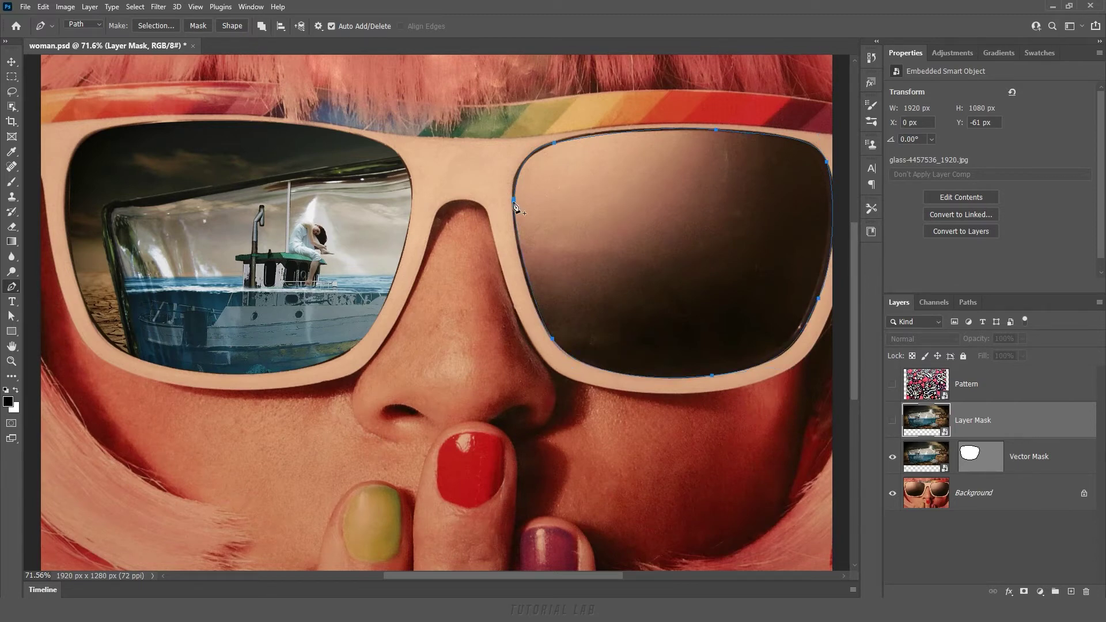
Show the Layer Mask layer, turn the lens path into a selection, and add a layer mask.
{"action": "left_click", "coordinate": [891, 421]}
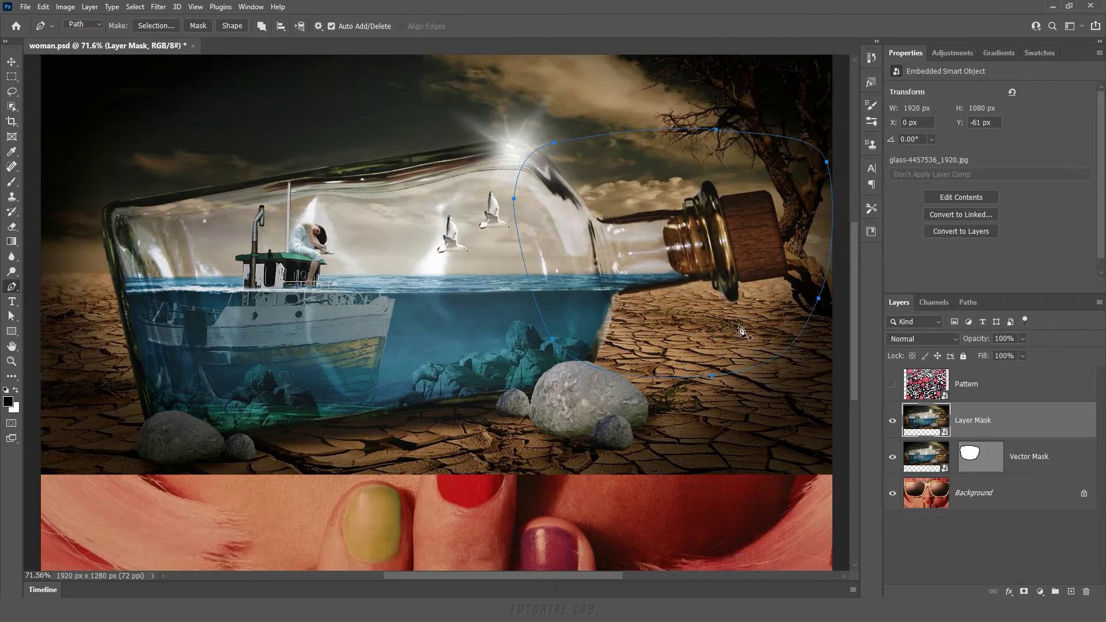
{"action": "key", "text": "ctrl+Return"}
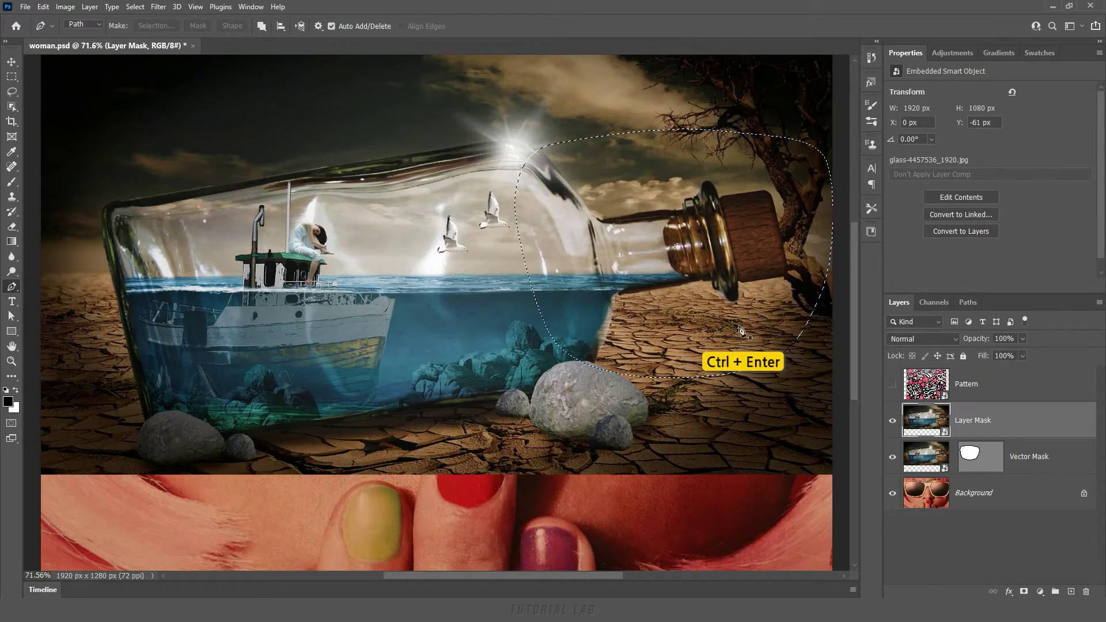
{"action": "left_click", "coordinate": [1024, 592]}
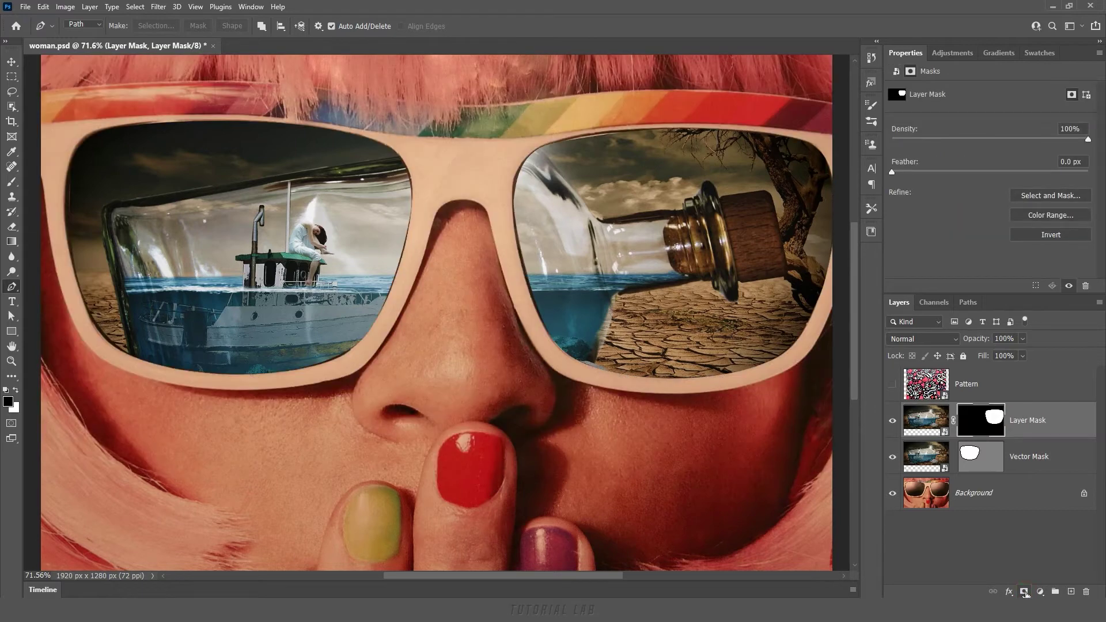
View the layer mask alone and paint black over its lower-left part.
{"action": "key", "text": "alt"}
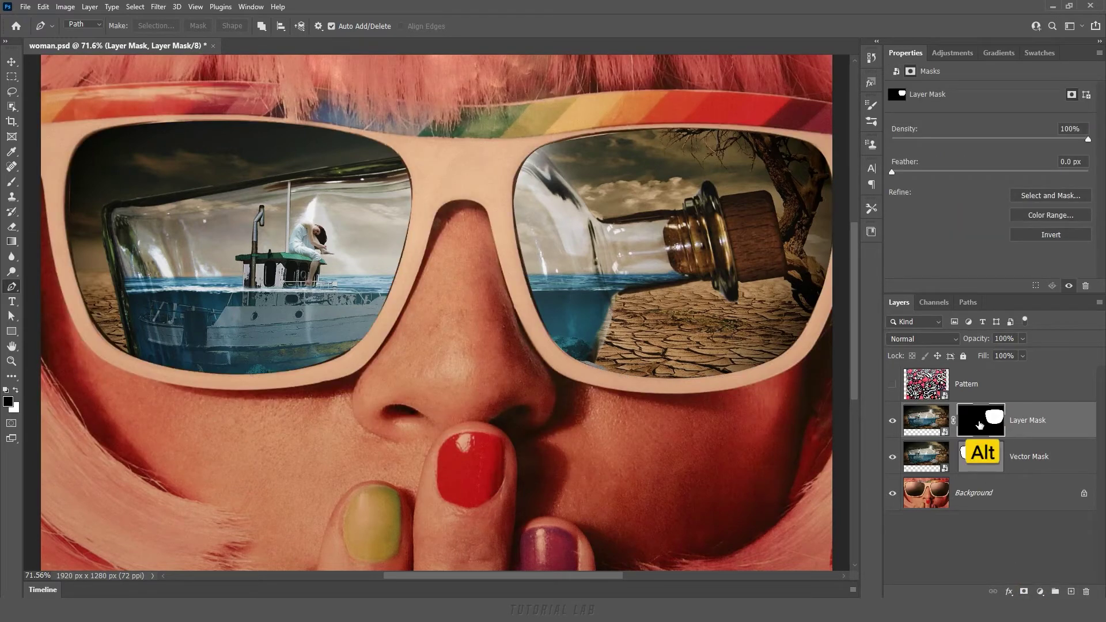
{"action": "left_click", "coordinate": [978, 427], "text": "alt"}
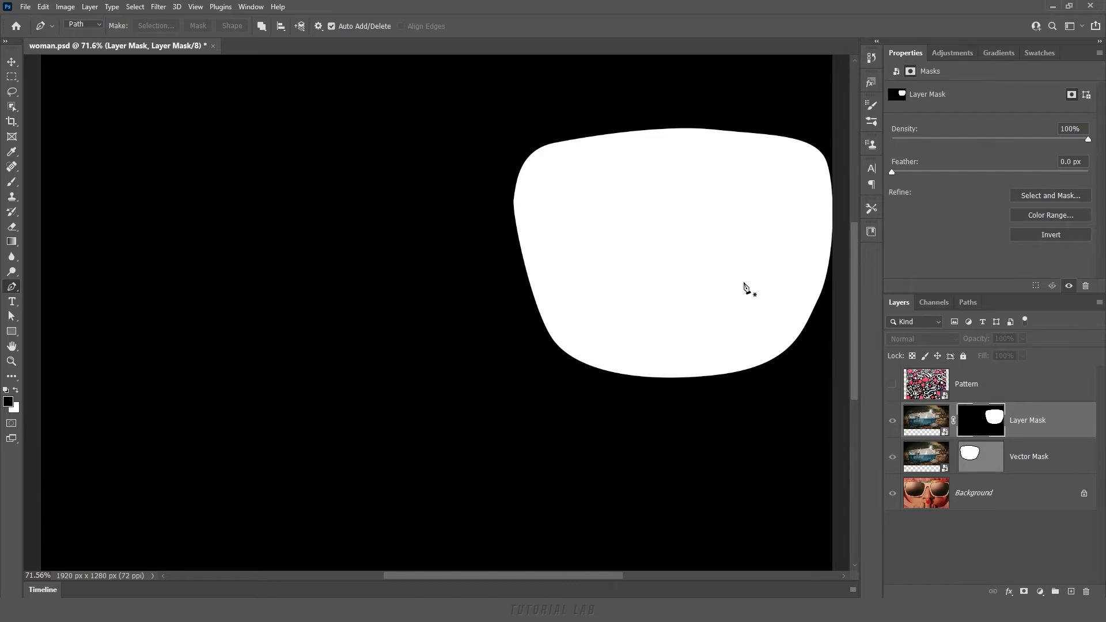
{"action": "left_click", "coordinate": [12, 183]}
{"action": "mouse_move", "coordinate": [570, 353]}
{"action": "left_mouse_down"}
{"action": "mouse_move", "coordinate": [614, 339]}
{"action": "mouse_move", "coordinate": [717, 363]}
{"action": "left_mouse_up"}
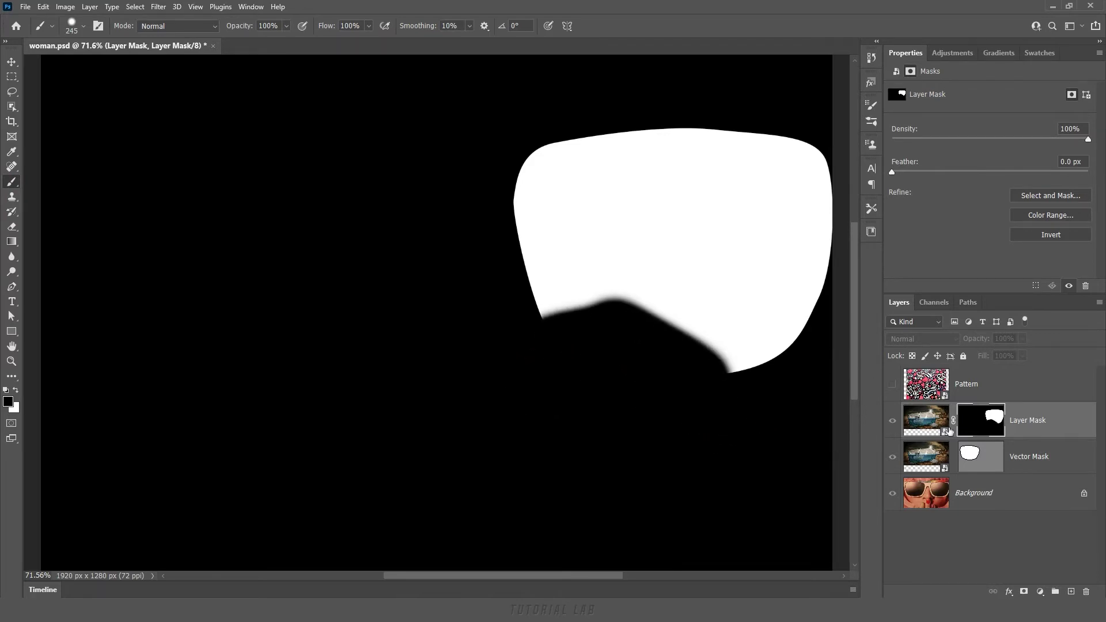
Back in normal view, hide the sea, then paint white to reveal bottle, sea and desert.
{"action": "left_click", "coordinate": [981, 432], "text": "alt"}
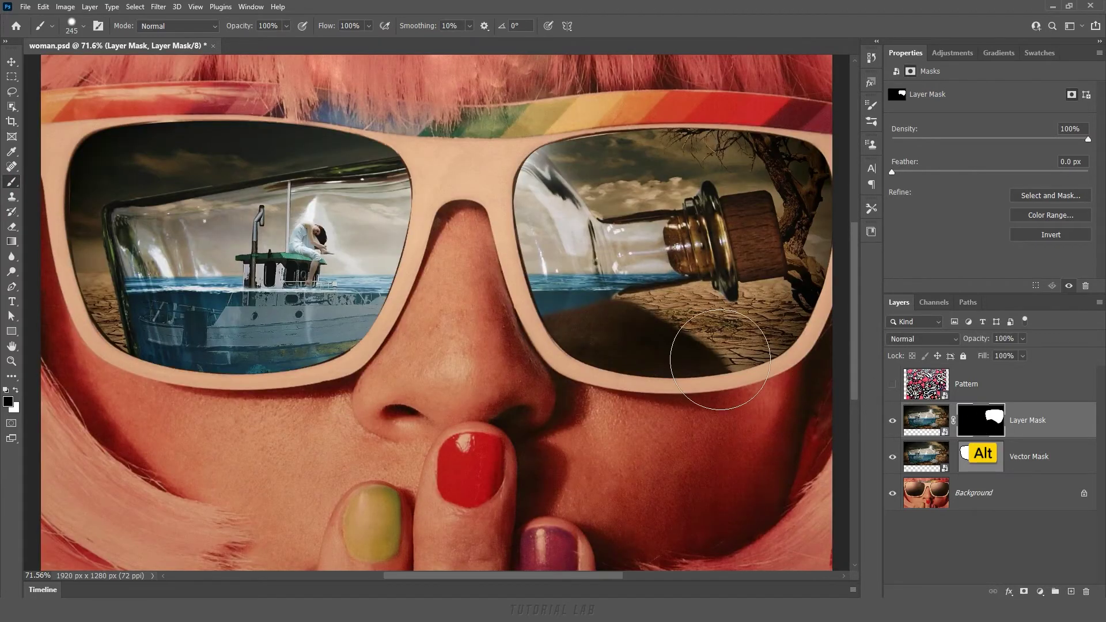
{"action": "mouse_move", "coordinate": [621, 298]}
{"action": "left_mouse_down"}
{"action": "mouse_move", "coordinate": [698, 296]}
{"action": "mouse_move", "coordinate": [556, 259]}
{"action": "mouse_move", "coordinate": [553, 270]}
{"action": "left_mouse_up"}
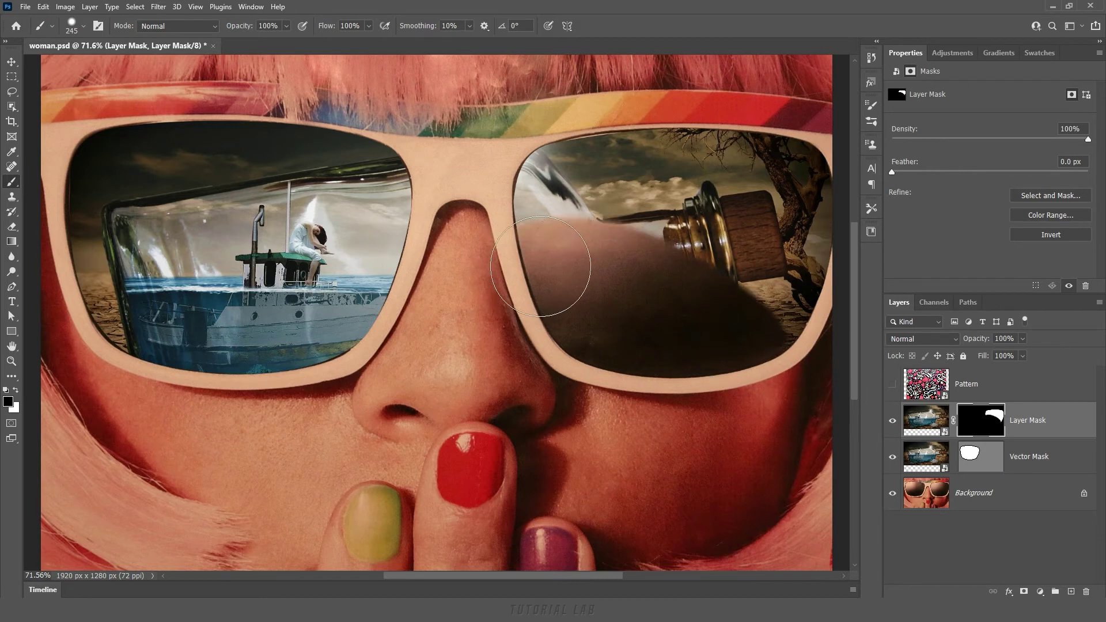
{"action": "left_click", "coordinate": [15, 390]}
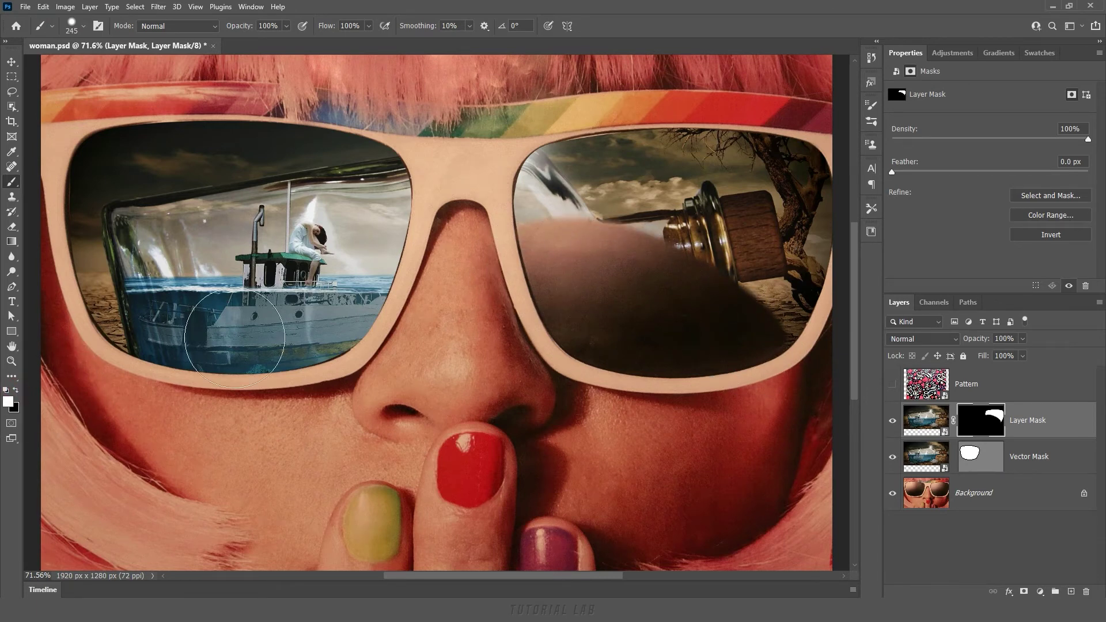
{"action": "mouse_move", "coordinate": [567, 209]}
{"action": "left_mouse_down"}
{"action": "mouse_move", "coordinate": [611, 271]}
{"action": "mouse_move", "coordinate": [738, 323]}
{"action": "mouse_move", "coordinate": [553, 242]}
{"action": "mouse_move", "coordinate": [605, 330]}
{"action": "mouse_move", "coordinate": [749, 346]}
{"action": "mouse_move", "coordinate": [576, 369]}
{"action": "mouse_move", "coordinate": [593, 386]}
{"action": "mouse_move", "coordinate": [734, 394]}
{"action": "left_mouse_up"}
Set the layer mask's feather to 0.2 px.
{"action": "left_click", "coordinate": [1073, 161]}
{"action": "type", "text": "0.2"}
{"action": "key", "text": "Return"}
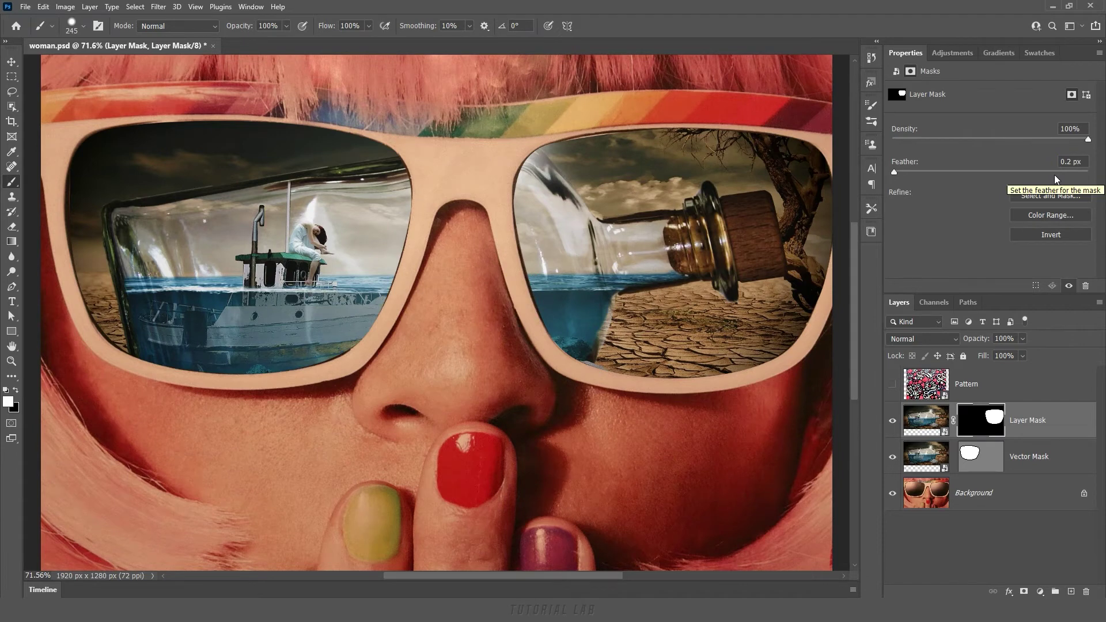
Show and select the Pattern layer and give it a Reveal All vector mask.
{"action": "left_click", "coordinate": [892, 384]}
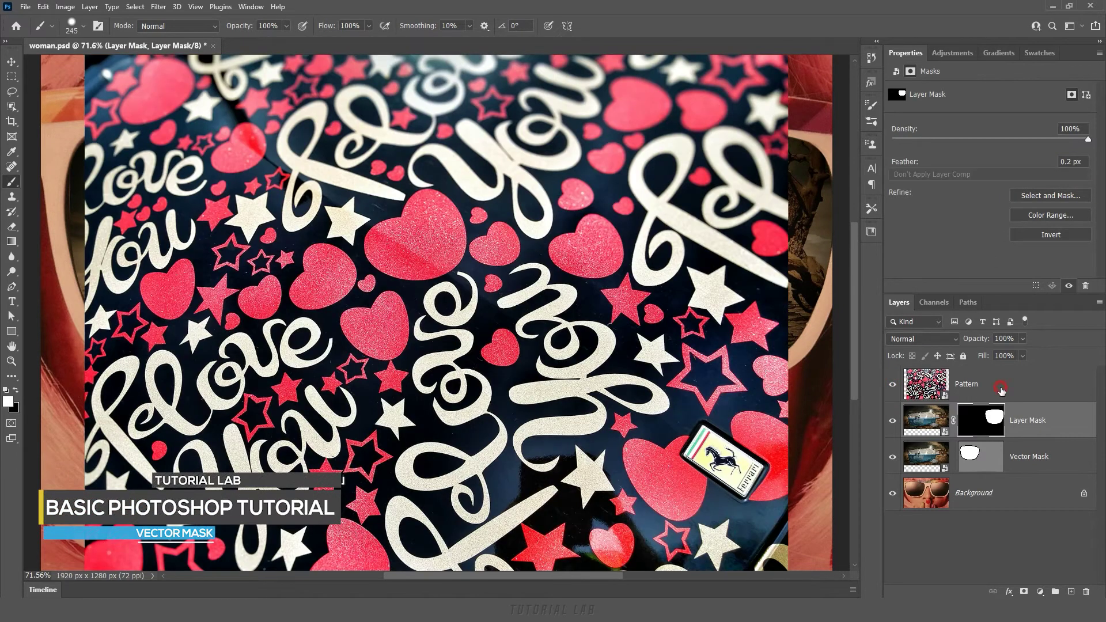
{"action": "left_click", "coordinate": [978, 383]}
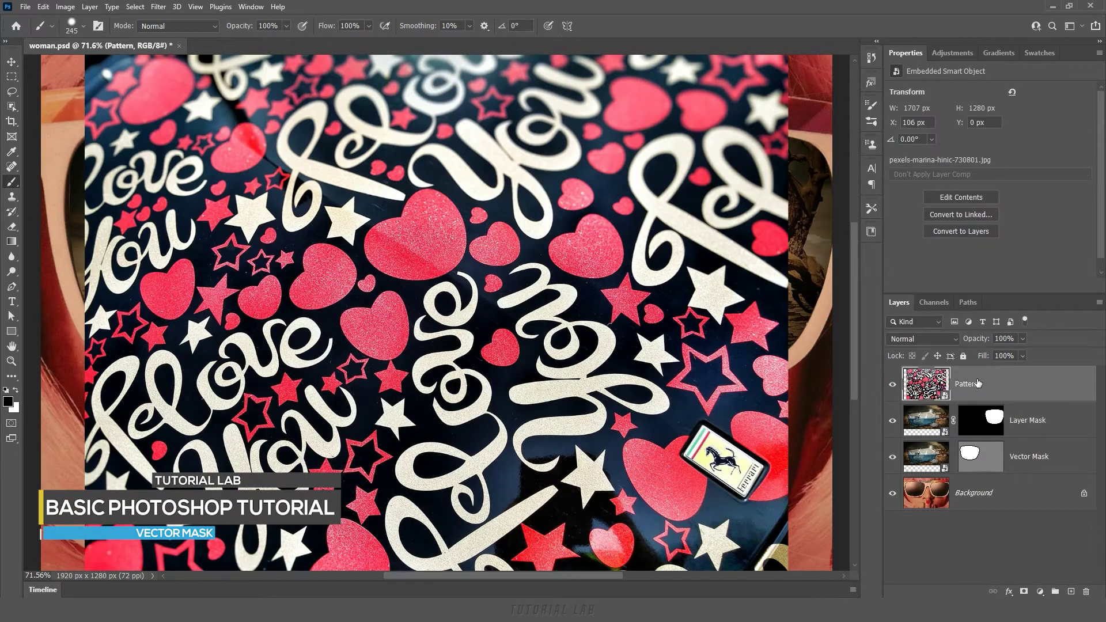
{"action": "left_click", "coordinate": [90, 7]}
{"action": "mouse_move", "coordinate": [143, 257]}
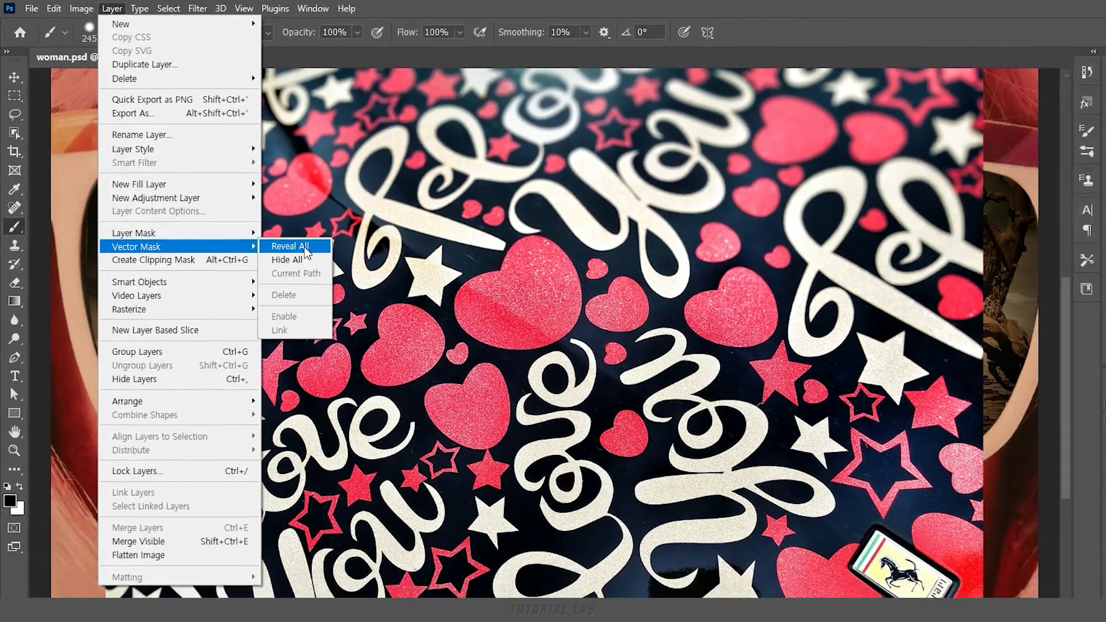
{"action": "left_click", "coordinate": [319, 261]}
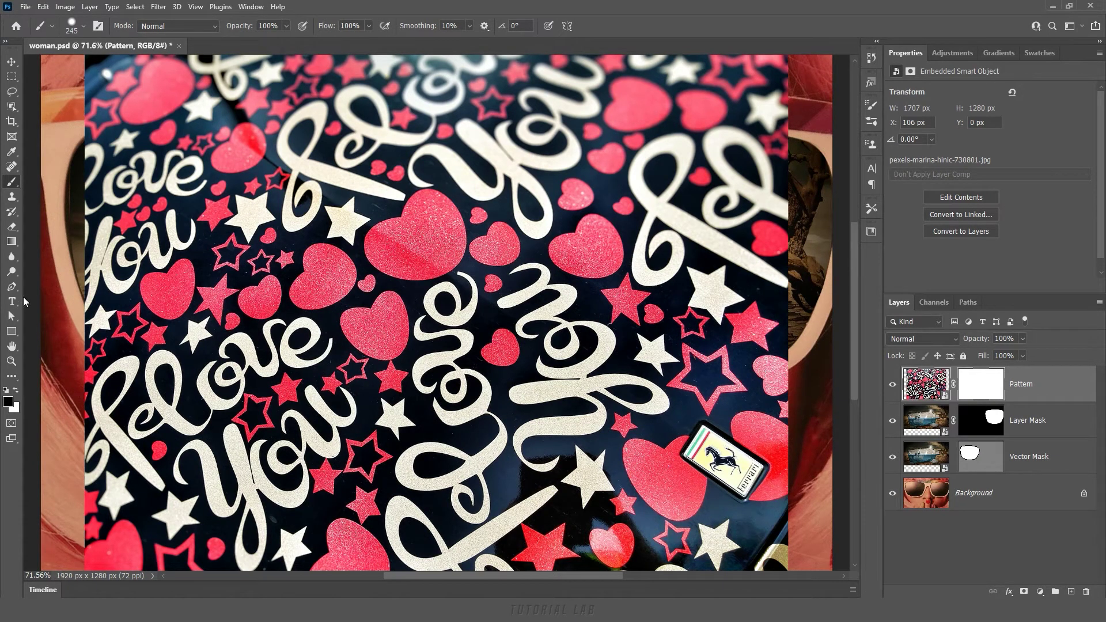
Set Pen paths to subtract and cut a heart-shaped hole in the pattern mask.
{"action": "left_click", "coordinate": [11, 286]}
{"action": "left_click", "coordinate": [260, 26]}
{"action": "left_click", "coordinate": [270, 63]}
{"action": "left_click", "coordinate": [401, 215]}
{"action": "left_click", "coordinate": [420, 191]}
{"action": "left_click", "coordinate": [459, 212]}
{"action": "left_click", "coordinate": [465, 234]}
{"action": "left_click", "coordinate": [459, 265]}
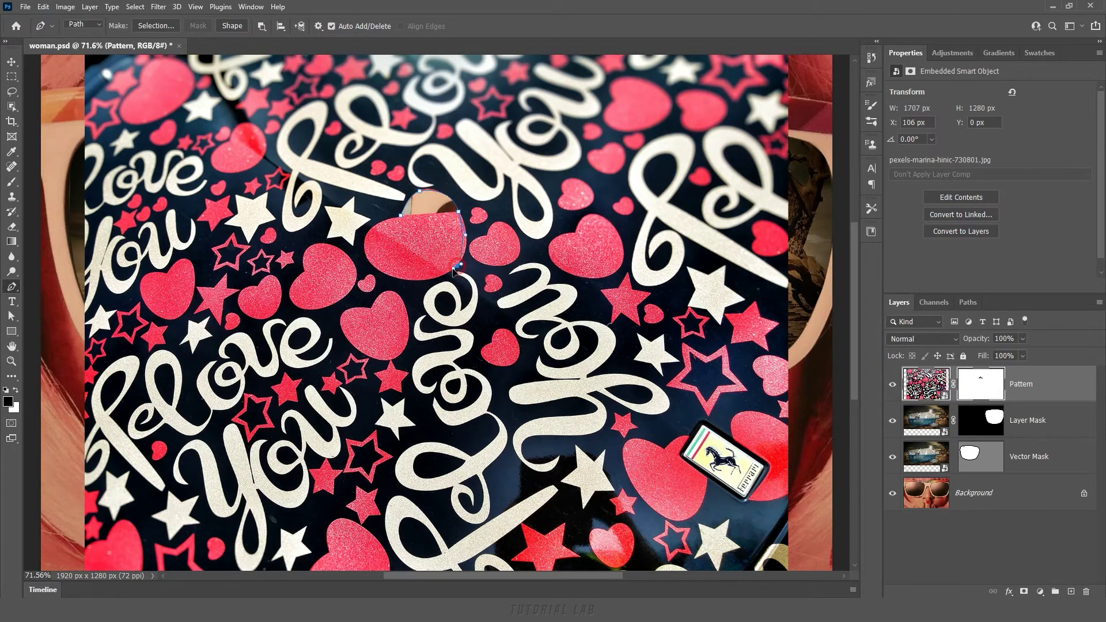
{"action": "left_click", "coordinate": [377, 273]}
Cut a rectangular window into the mask, then delete the Pattern layer's vector mask.
{"action": "left_click", "coordinate": [401, 216]}
{"action": "left_click", "coordinate": [503, 154]}
{"action": "left_click", "coordinate": [704, 147]}
{"action": "left_click", "coordinate": [707, 383]}
{"action": "left_click", "coordinate": [511, 374]}
{"action": "left_click", "coordinate": [505, 154]}
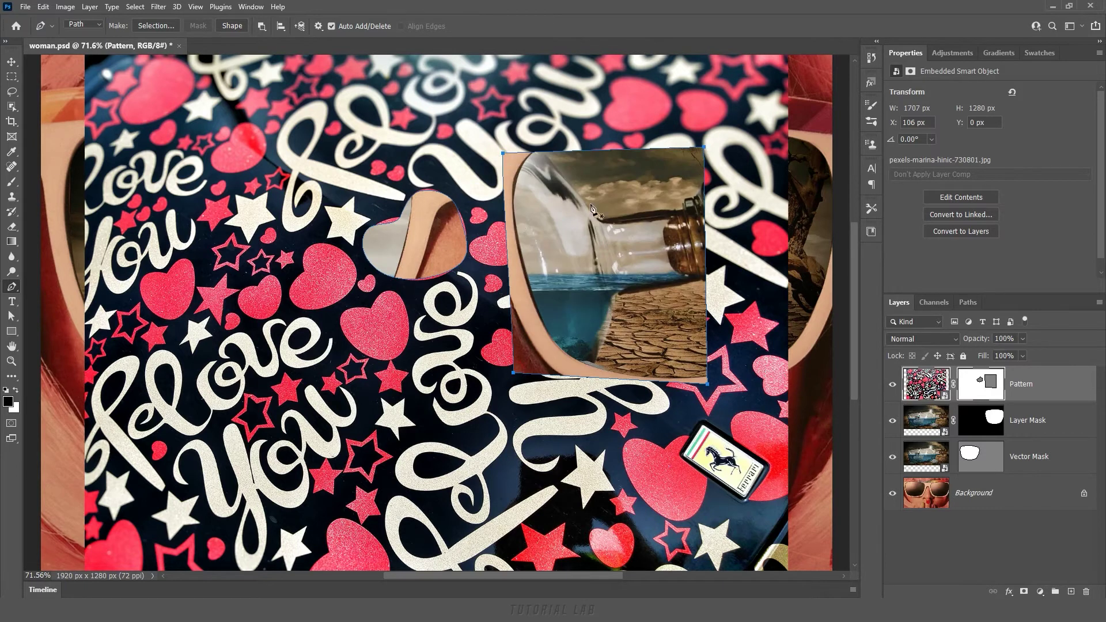
{"action": "right_click", "coordinate": [985, 392]}
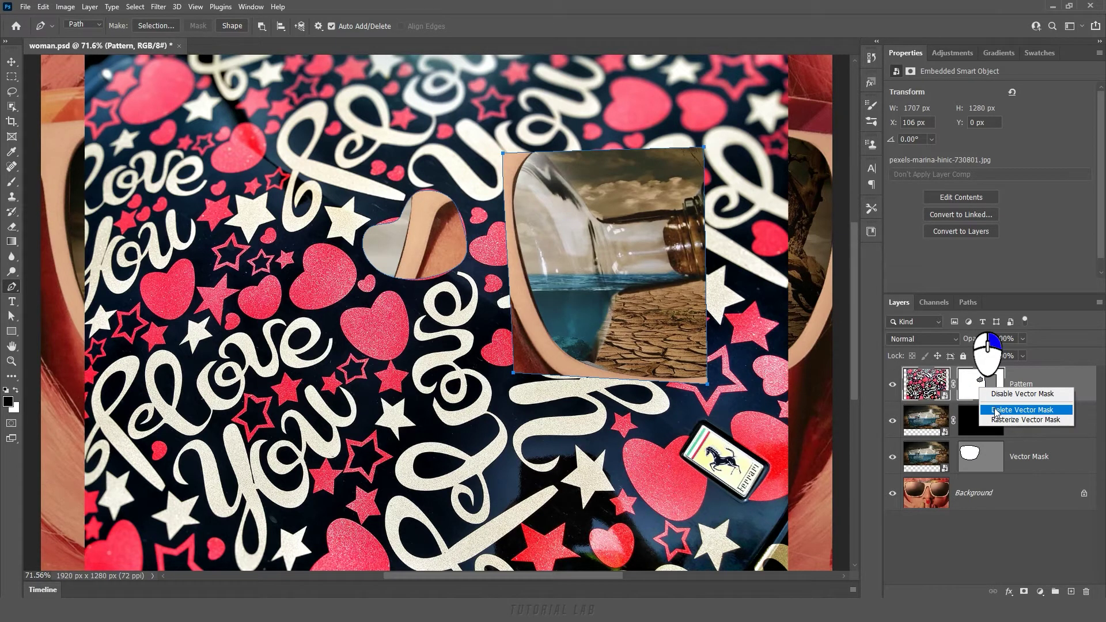
{"action": "left_click", "coordinate": [992, 409]}
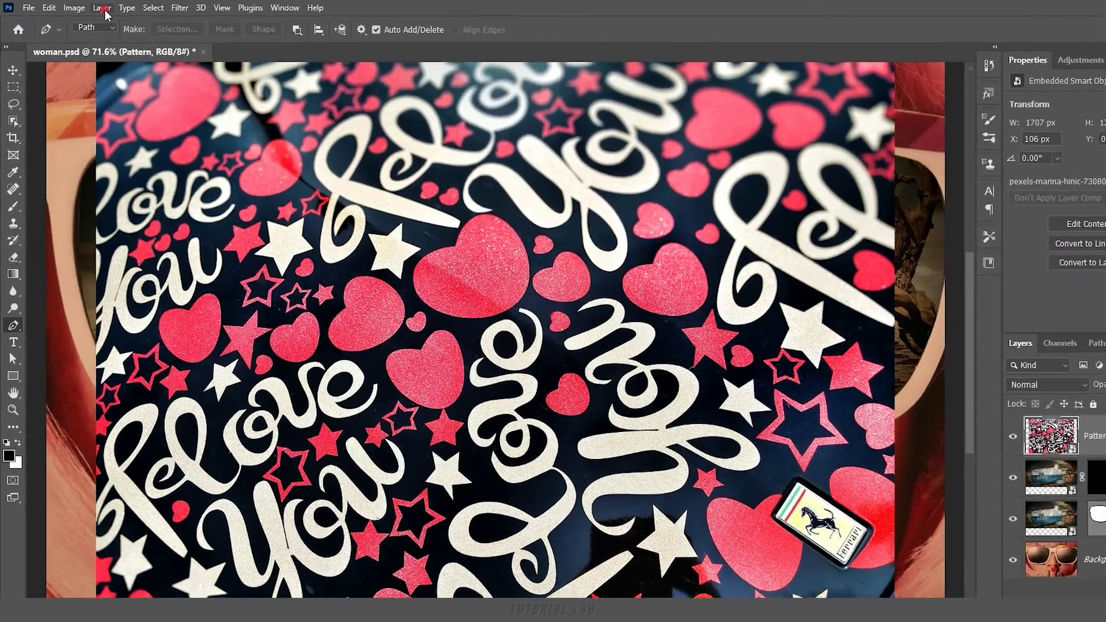
Give the Pattern layer a Hide All vector mask and set Pen paths to combine shapes.
{"action": "left_click", "coordinate": [90, 8]}
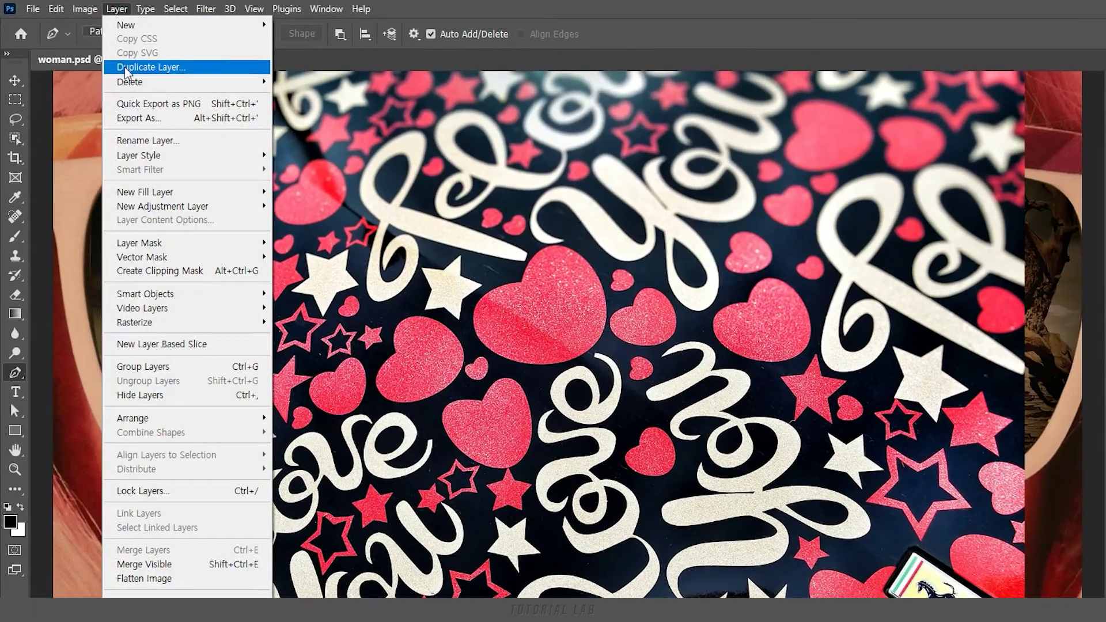
{"action": "mouse_move", "coordinate": [109, 198]}
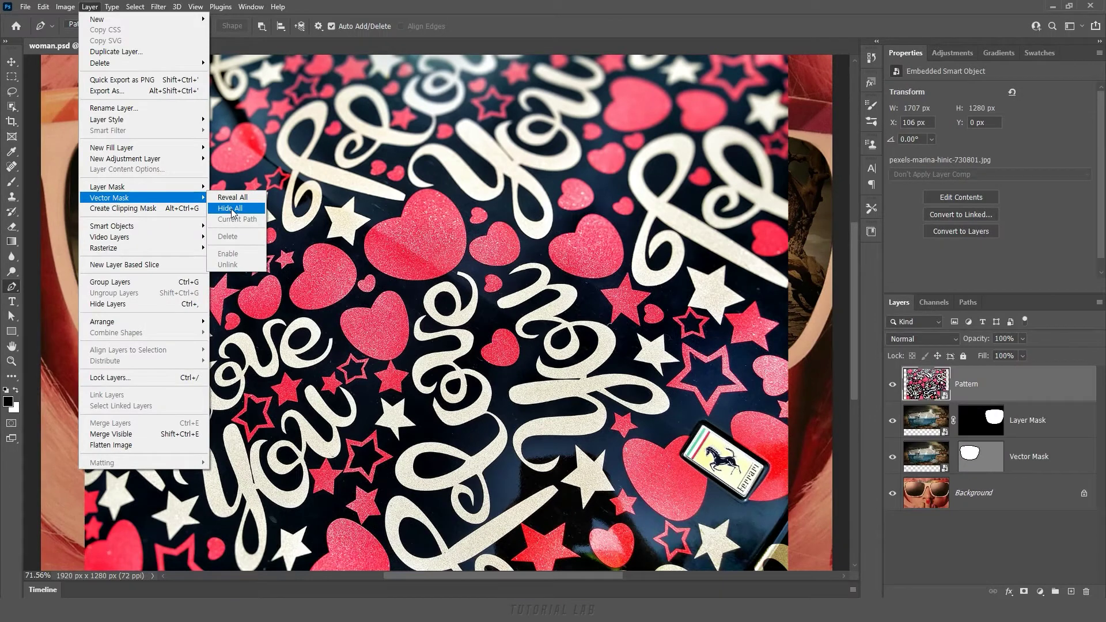
{"action": "left_click", "coordinate": [232, 210]}
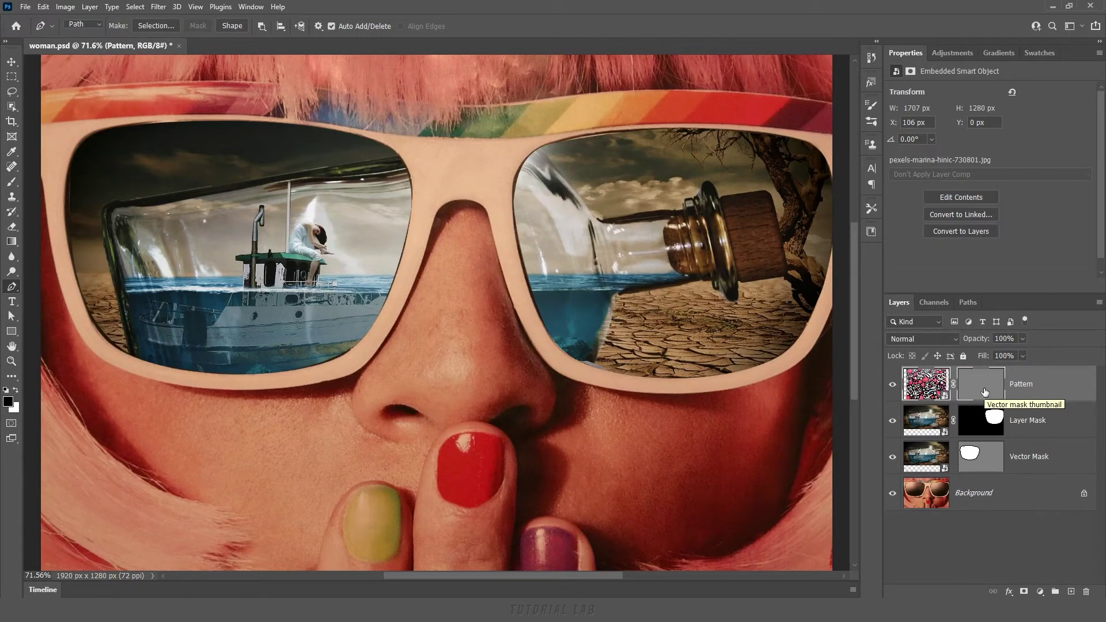
{"action": "left_click", "coordinate": [261, 26]}
{"action": "left_click", "coordinate": [273, 52]}
Outline a four-sided mask patch, then delete the Pattern layer's vector mask.
{"action": "left_click", "coordinate": [319, 137]}
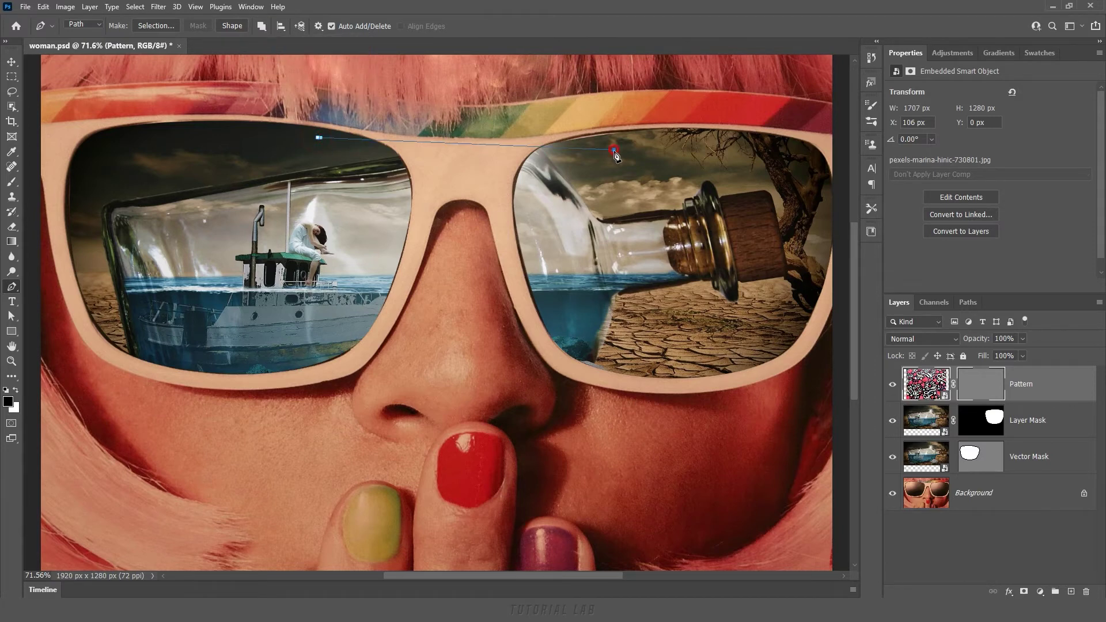
{"action": "left_click", "coordinate": [615, 369]}
{"action": "left_click", "coordinate": [283, 356]}
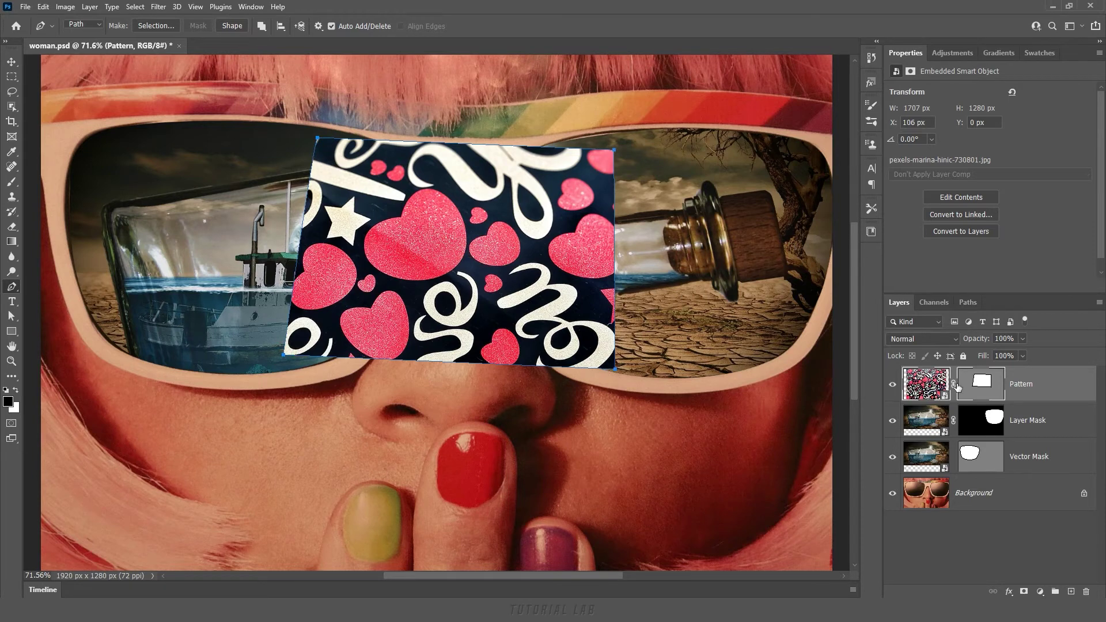
{"action": "right_click", "coordinate": [978, 386]}
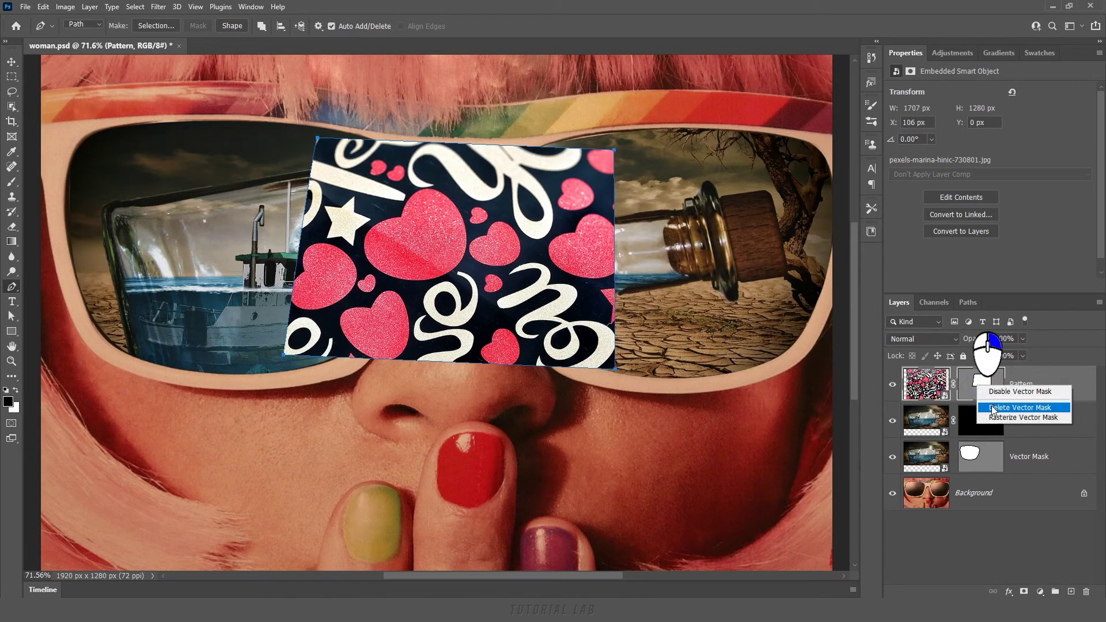
{"action": "left_click", "coordinate": [993, 409]}
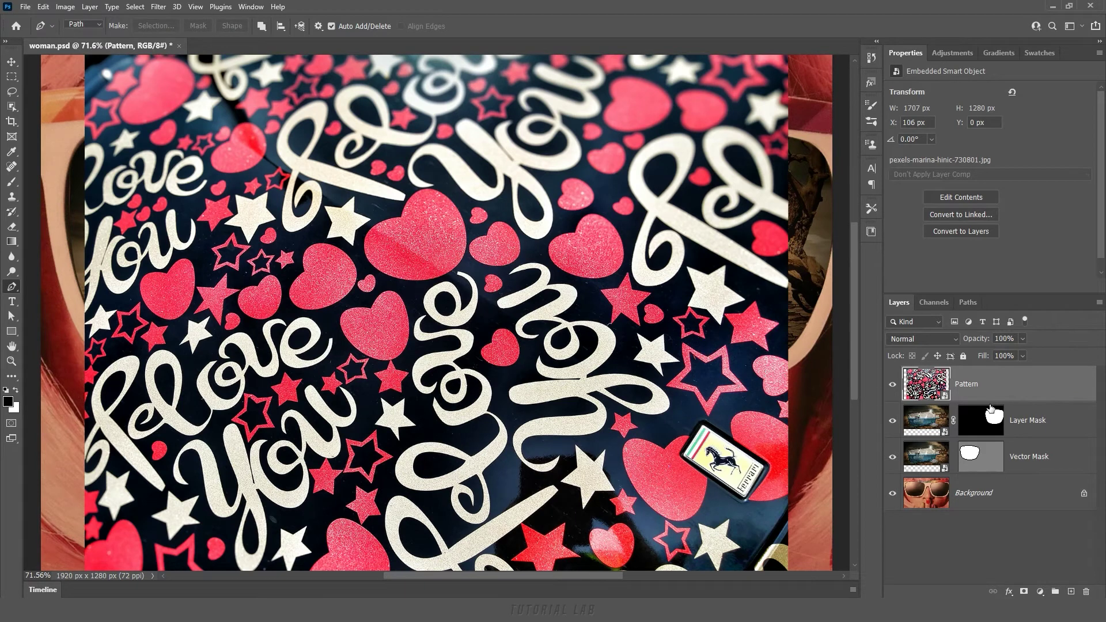
Choose the Custom Shape tool and set it to draw in Path mode.
{"action": "left_click", "coordinate": [12, 333]}
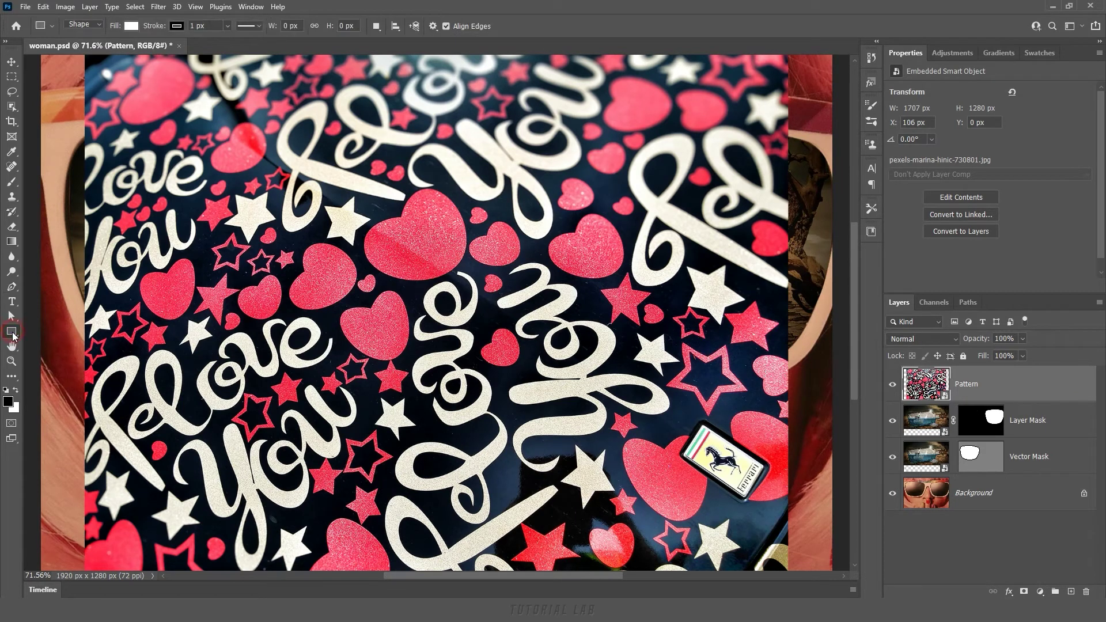
{"action": "right_click", "coordinate": [13, 334]}
{"action": "key", "text": "Escape"}
{"action": "left_click", "coordinate": [94, 26]}
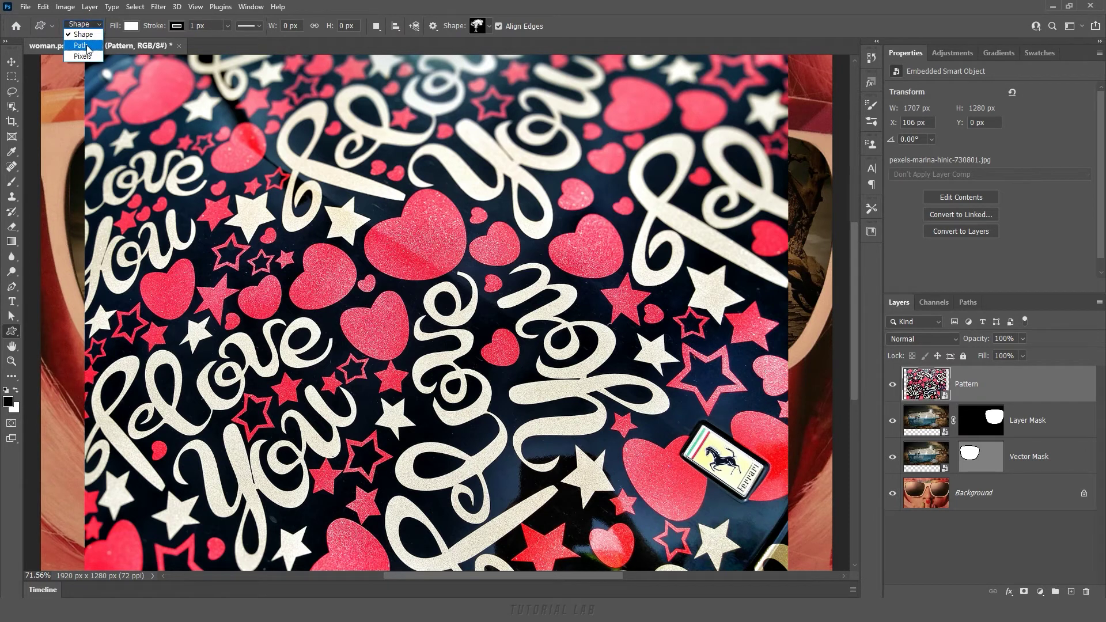
{"action": "left_click", "coordinate": [81, 45]}
Draw a large flower from the Flowers set and make it the Pattern layer's mask.
{"action": "left_click", "coordinate": [373, 26]}
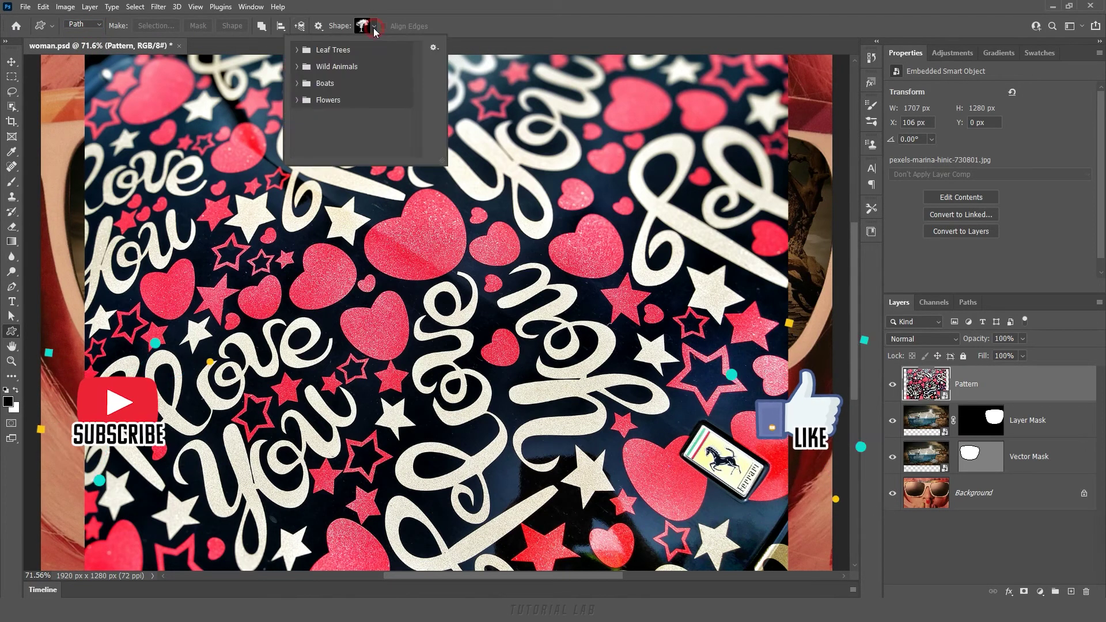
{"action": "left_click", "coordinate": [297, 99]}
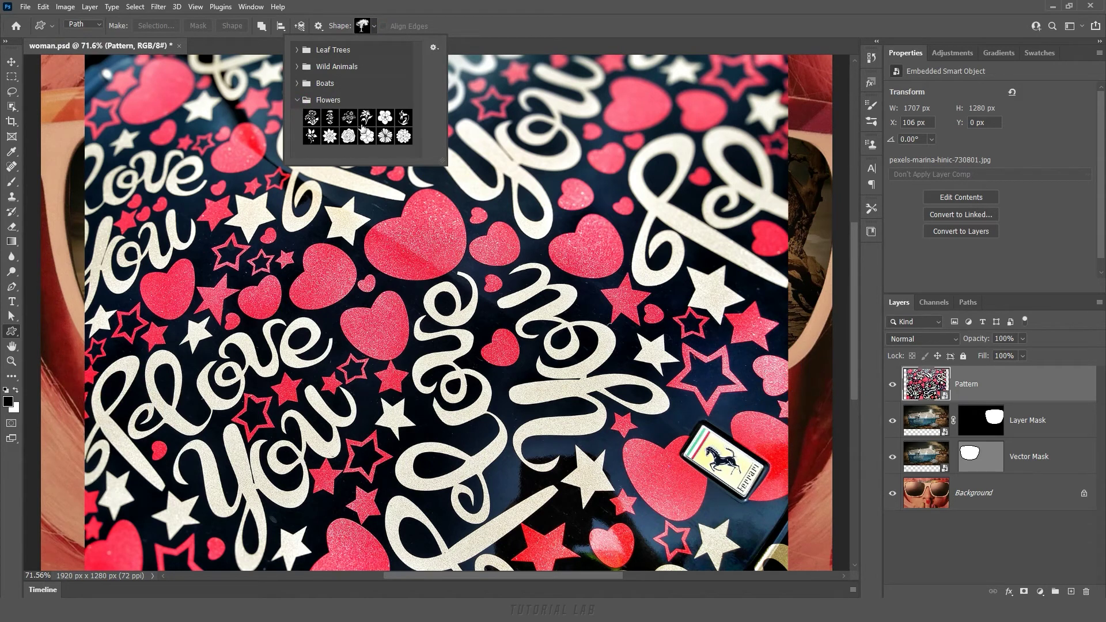
{"action": "left_click", "coordinate": [386, 138]}
{"action": "left_click", "coordinate": [374, 29]}
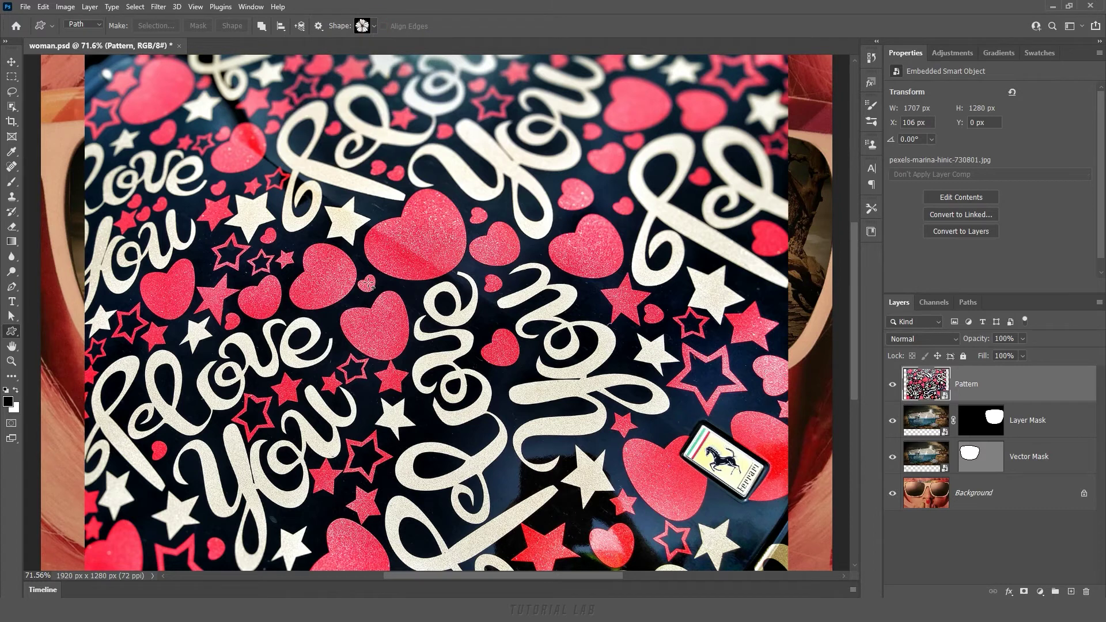
{"action": "left_click_drag", "start_coordinate": [369, 284], "coordinate": [550, 415]}
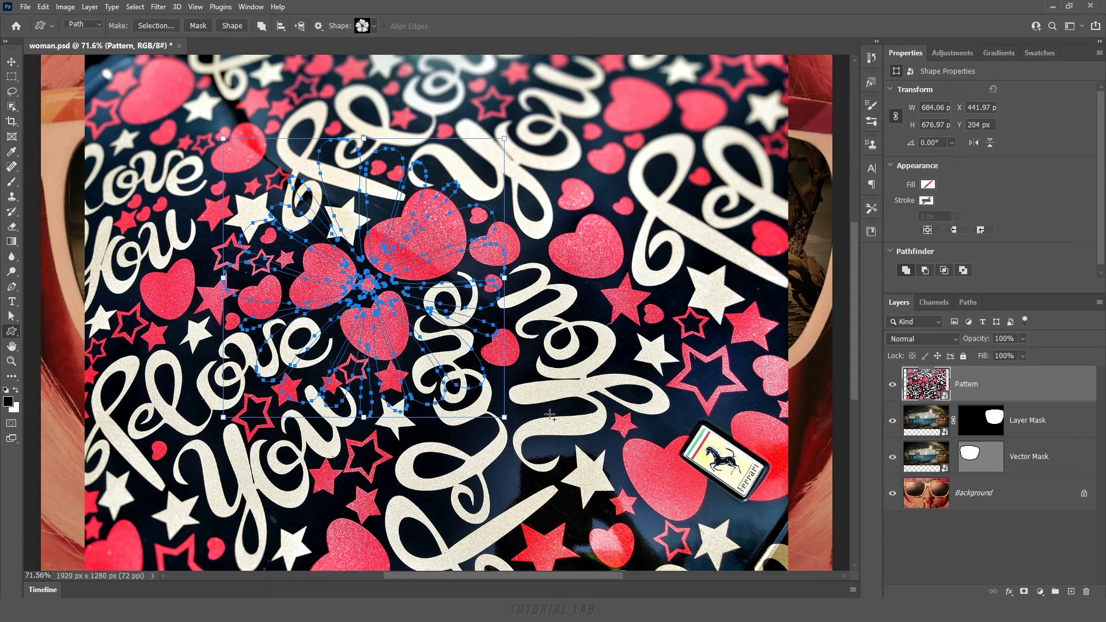
{"action": "left_click", "coordinate": [197, 27]}
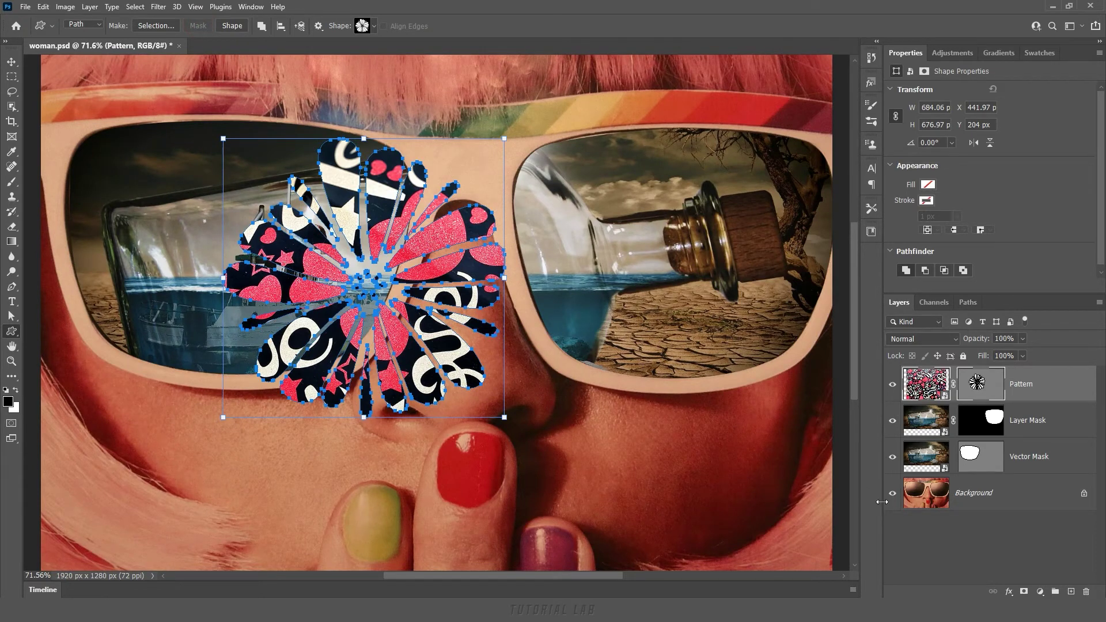
{"action": "left_click", "coordinate": [914, 542]}
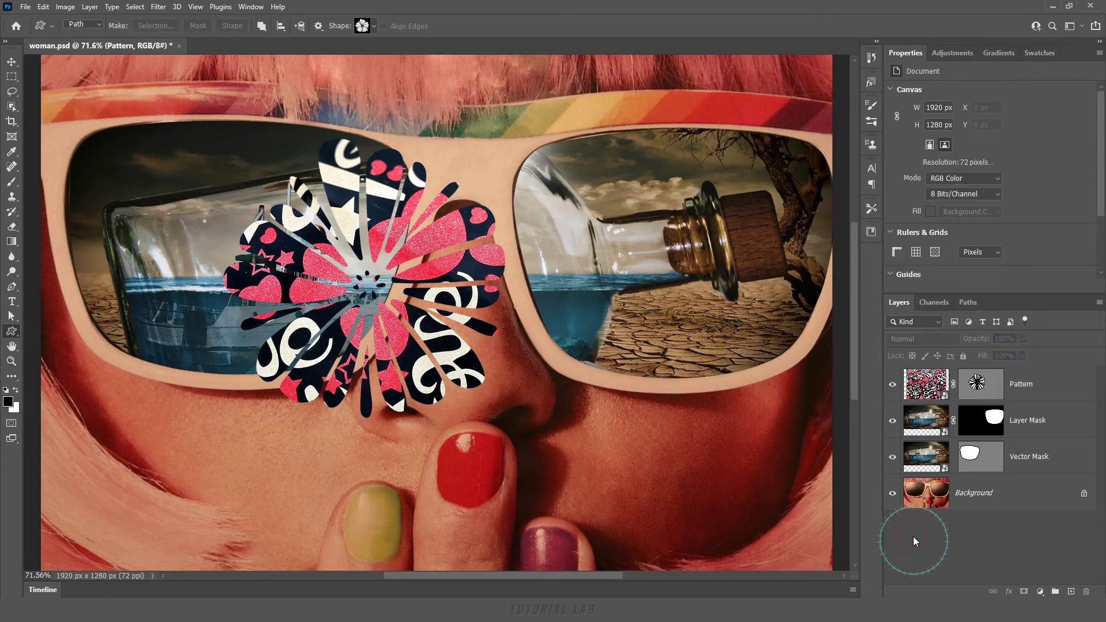
Scale the flower Pattern layer down and position it on the middle fingernail.
{"action": "left_click", "coordinate": [1035, 392]}
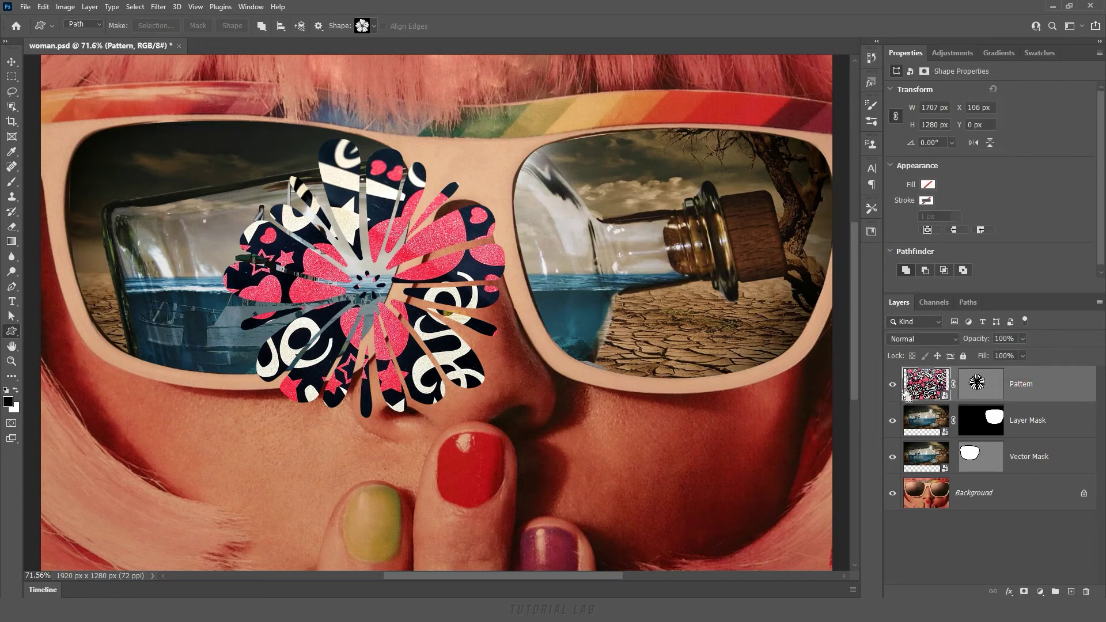
{"action": "key", "text": "ctrl+t"}
{"action": "mouse_move", "coordinate": [143, 337]}
{"action": "left_mouse_down"}
{"action": "mouse_move", "coordinate": [628, 390]}
{"action": "mouse_move", "coordinate": [533, 490]}
{"action": "left_mouse_up"}
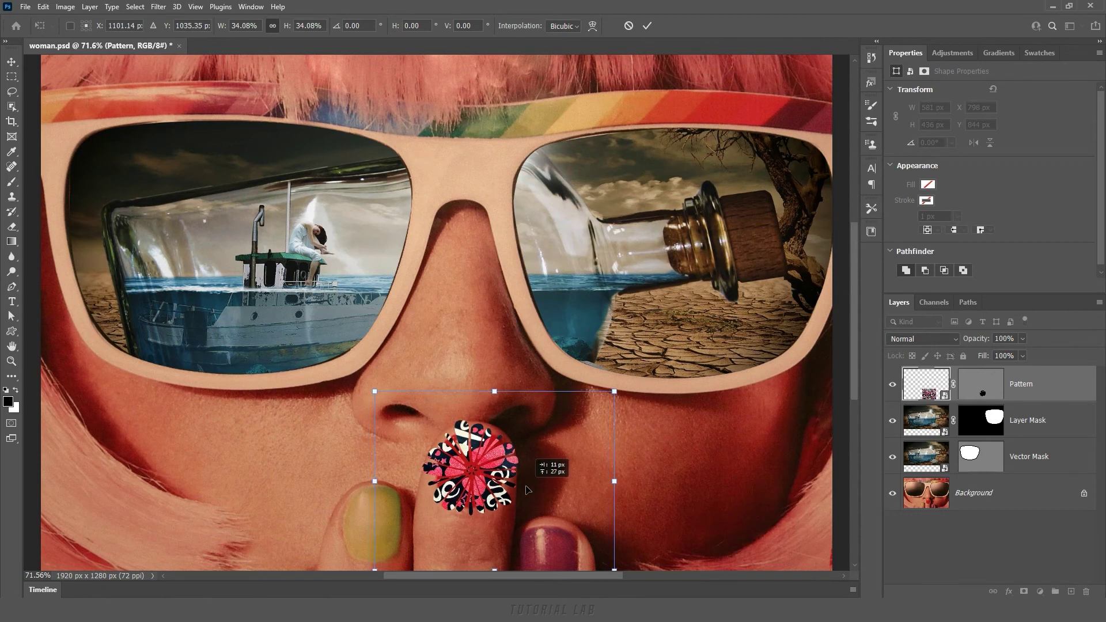
{"action": "left_click", "coordinate": [646, 26]}
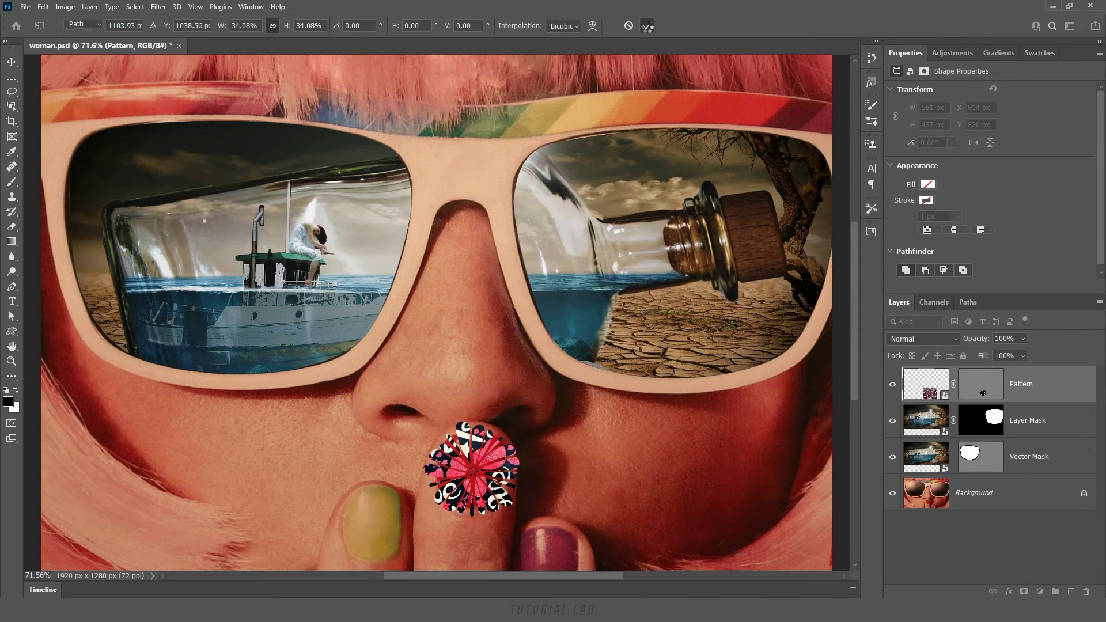
Blend the Pattern layer with Lighten mode at 70% opacity.
{"action": "left_click", "coordinate": [930, 337]}
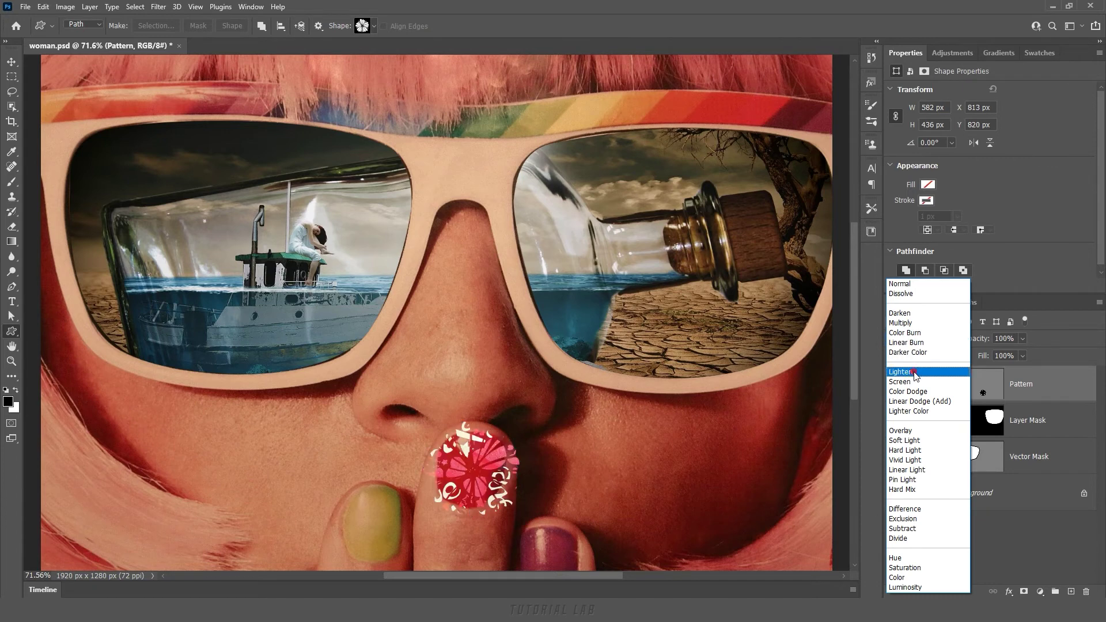
{"action": "left_click", "coordinate": [917, 372]}
{"action": "left_click", "coordinate": [1008, 339]}
{"action": "type", "text": "70"}
{"action": "key", "text": "Return"}
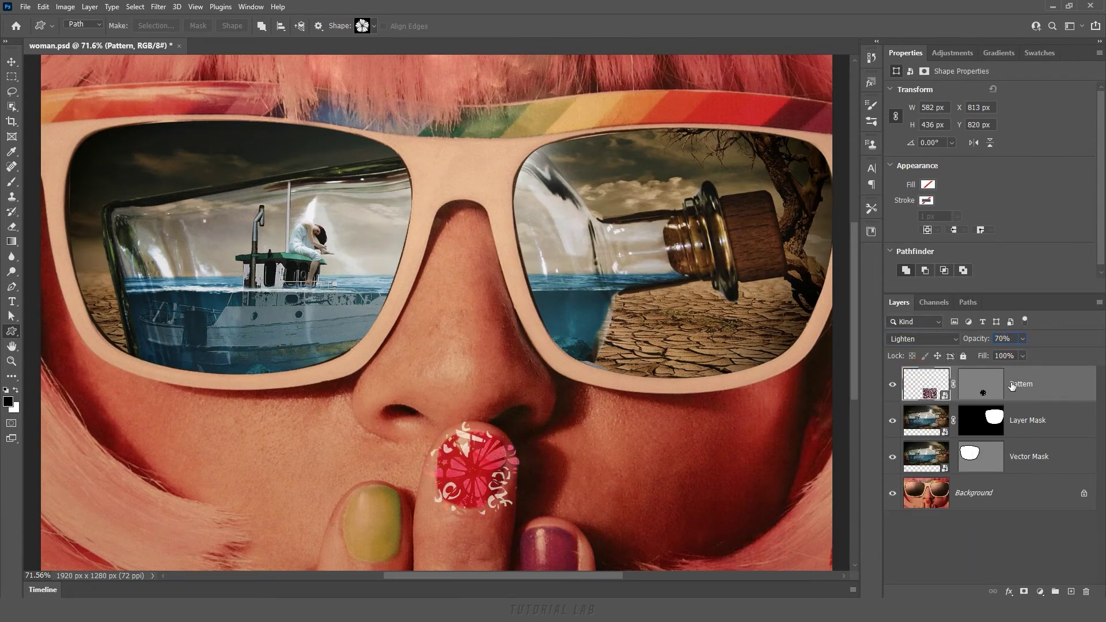
{"action": "left_click", "coordinate": [991, 544]}
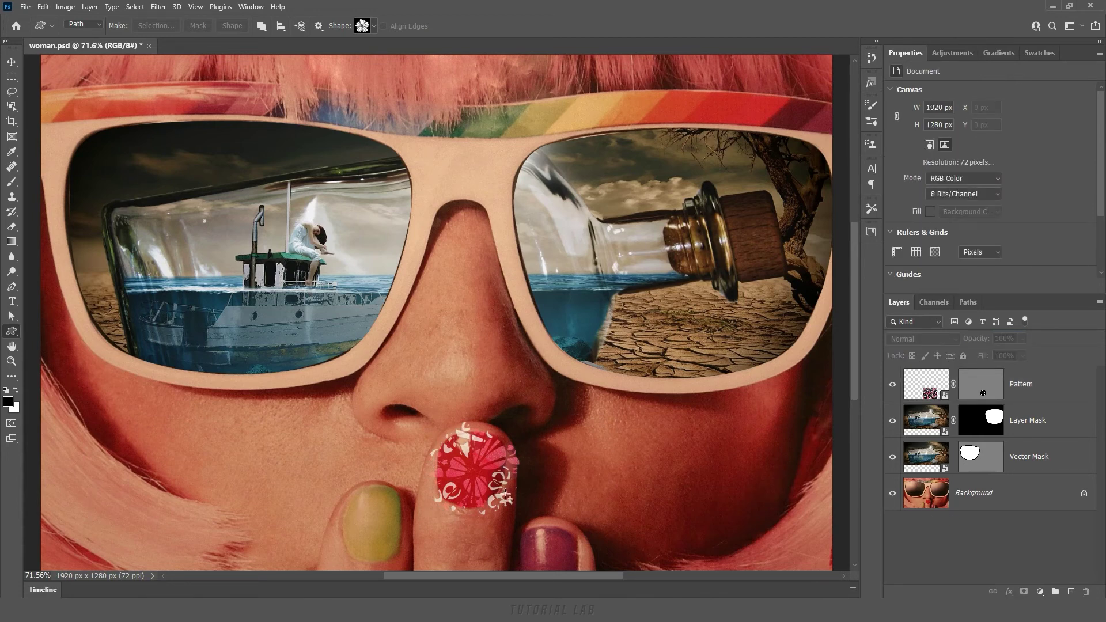
{"action": "left_click", "coordinate": [1036, 392]}
Add a layer mask to Pattern and ready a black brush, zoomed in on the nail.
{"action": "left_click", "coordinate": [1025, 591]}
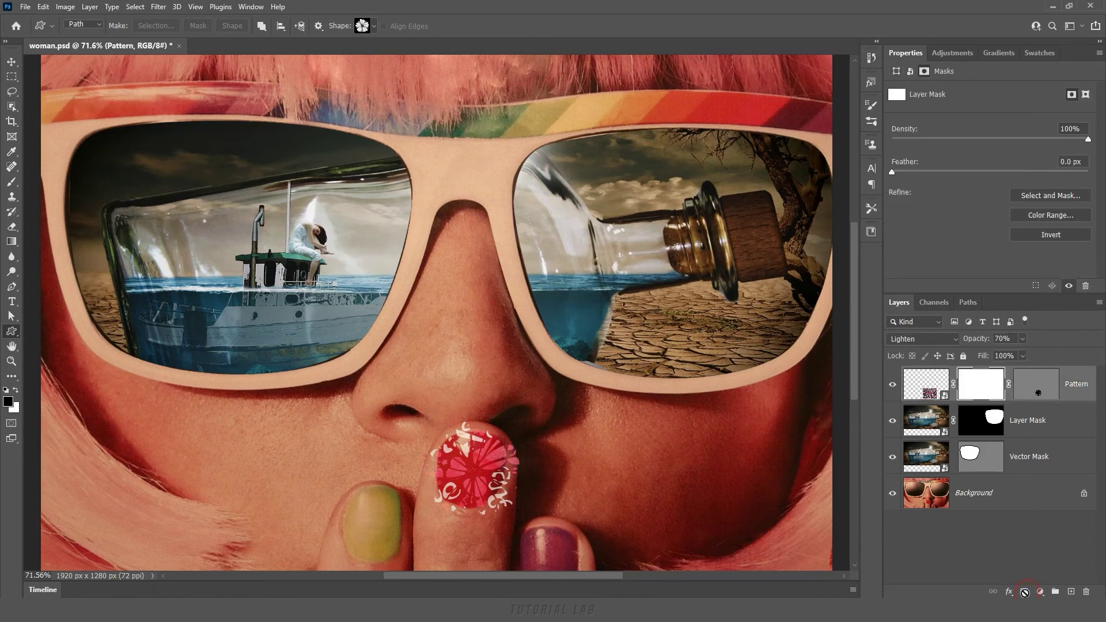
{"action": "left_click", "coordinate": [11, 182]}
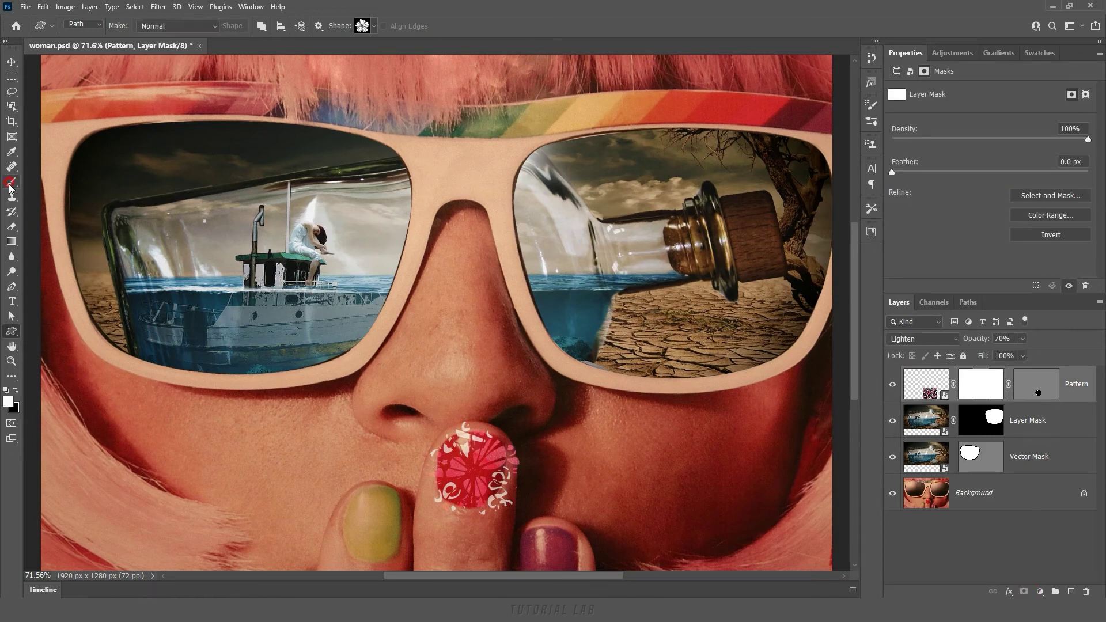
{"action": "left_click", "coordinate": [16, 391]}
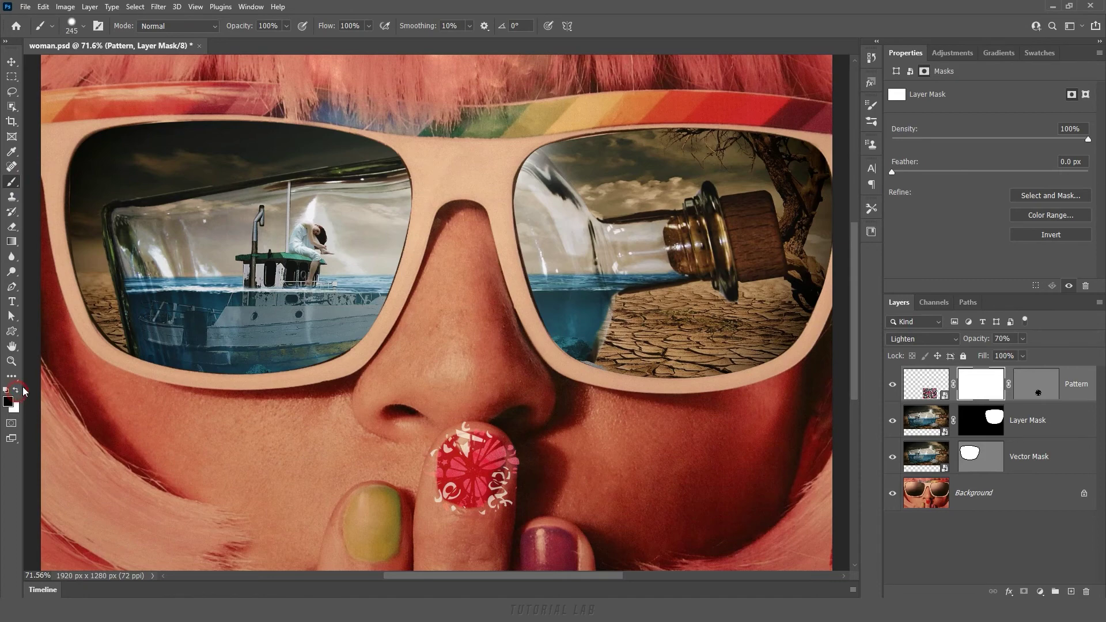
{"action": "right_click", "coordinate": [457, 400], "text": "alt"}
{"action": "scroll", "coordinate": [480, 428], "scroll_direction": "up", "scroll_amount": 5}
{"action": "left_click_drag", "start_coordinate": [495, 504], "coordinate": [527, 272]}
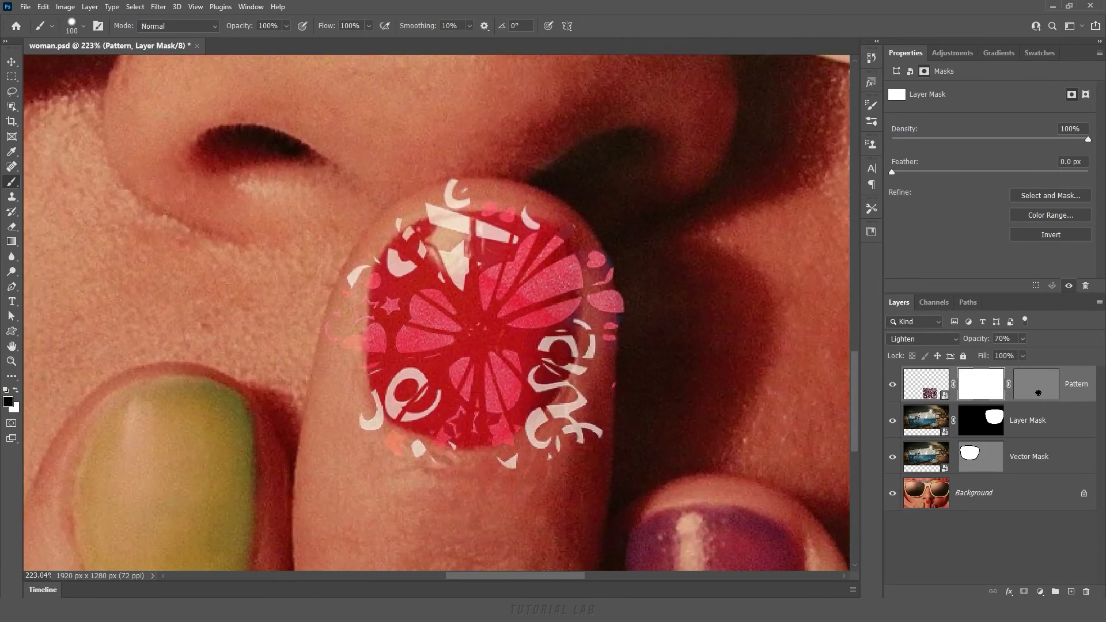
Paint out the pattern spilling past the nail edges, then fit the image in view.
{"action": "key", "text": "bracketleft"}
{"action": "key", "text": "bracketleft"}
{"action": "key", "text": "bracketleft"}
{"action": "key", "text": "bracketright"}
{"action": "key", "text": "bracketright"}
{"action": "key", "text": "bracketright"}
{"action": "left_click_drag", "start_coordinate": [347, 329], "coordinate": [438, 190]}
{"action": "mouse_move", "coordinate": [605, 265]}
{"action": "left_mouse_down"}
{"action": "mouse_move", "coordinate": [543, 452]}
{"action": "mouse_move", "coordinate": [374, 415]}
{"action": "left_mouse_up"}
{"action": "left_click_drag", "start_coordinate": [535, 461], "coordinate": [606, 271]}
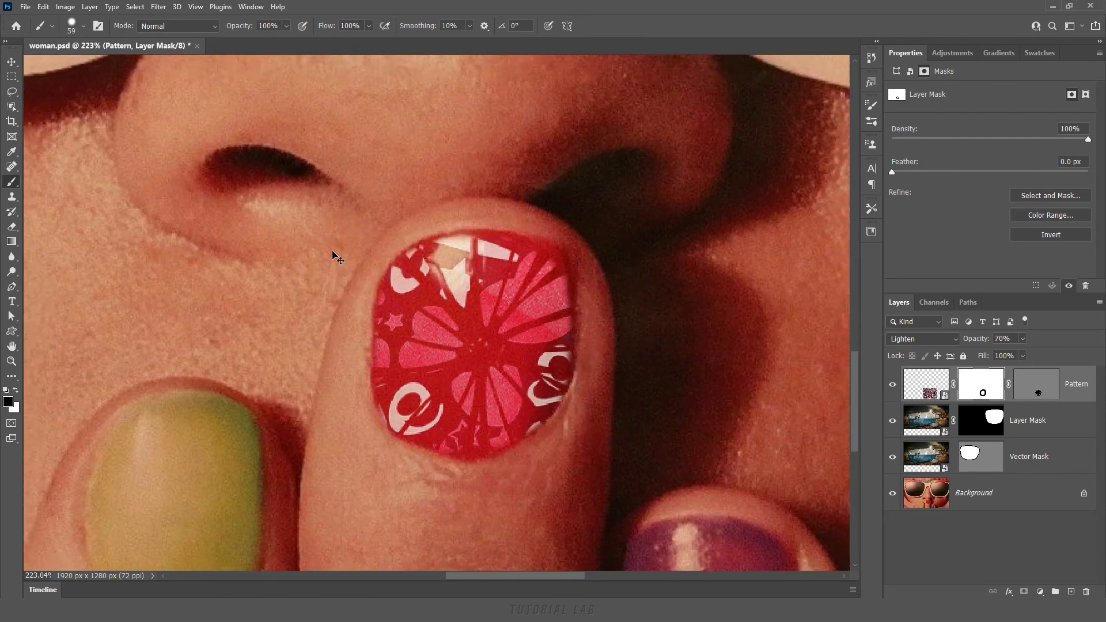
{"action": "key", "text": "ctrl+0"}
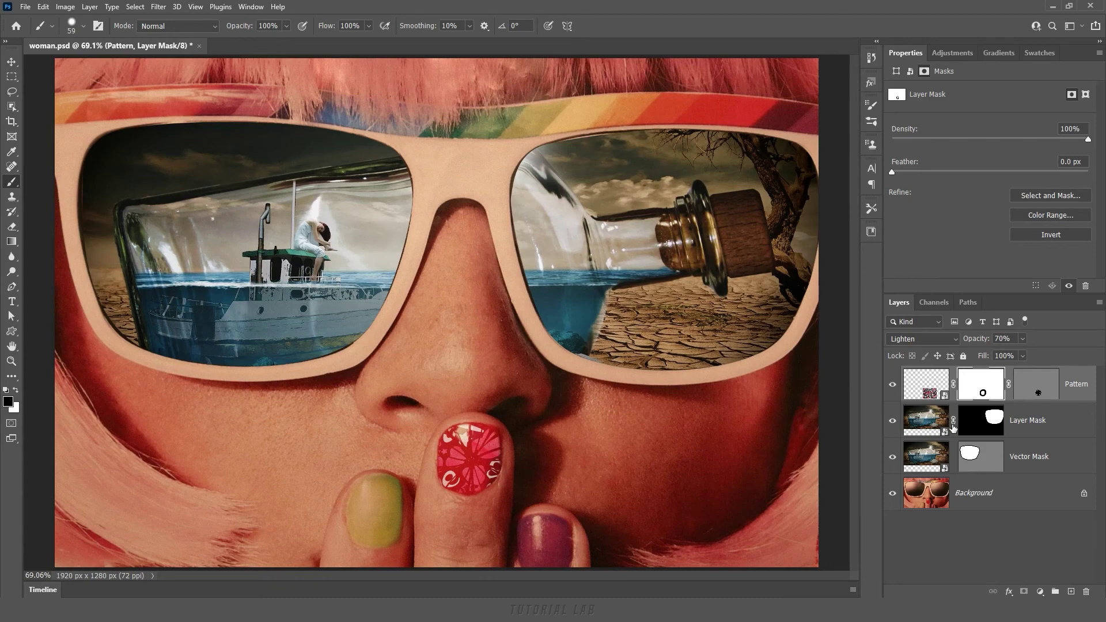
{"action": "left_click", "coordinate": [928, 428]}
Set the right lens scene layer and the left Vector Mask lens layer to Overlay blending.
{"action": "left_click", "coordinate": [936, 341]}
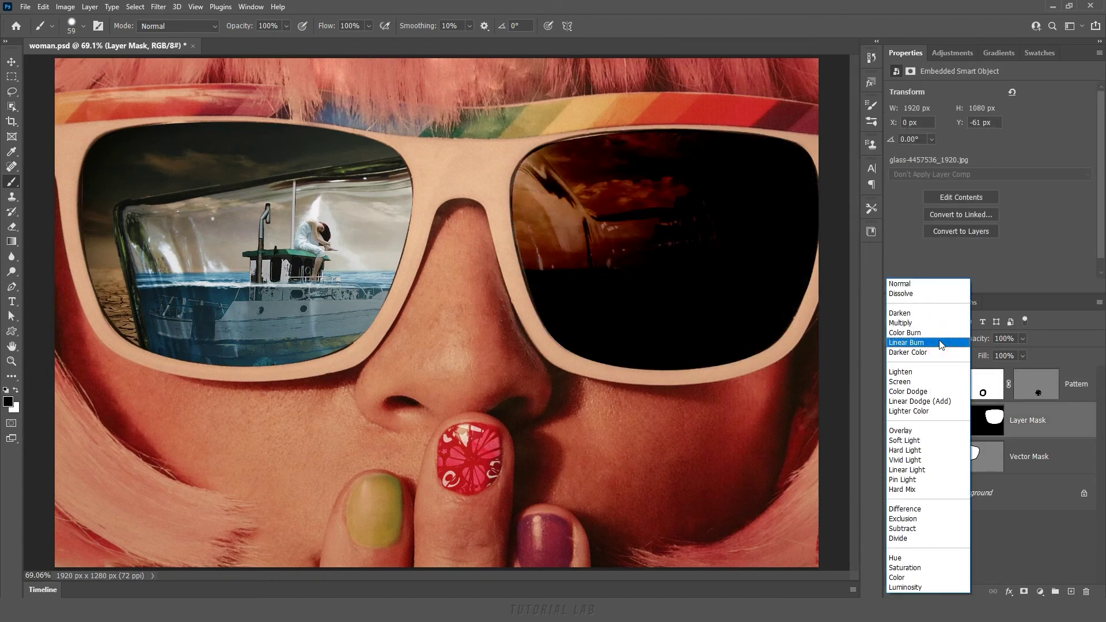
{"action": "left_click", "coordinate": [913, 431]}
{"action": "left_click", "coordinate": [923, 462]}
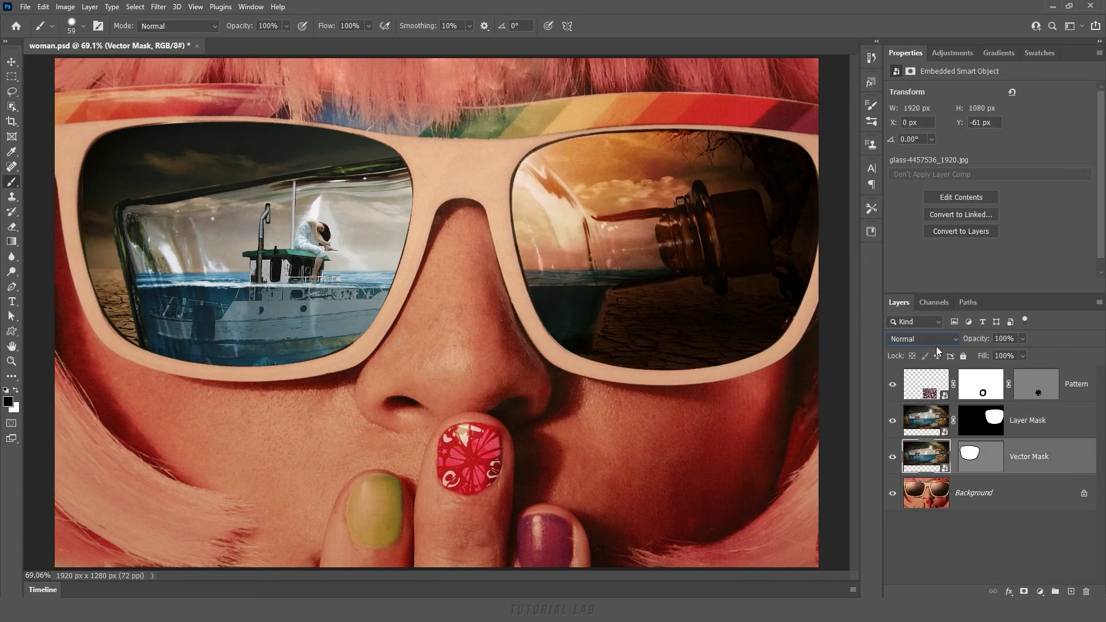
{"action": "left_click", "coordinate": [936, 345]}
{"action": "left_click", "coordinate": [924, 432]}
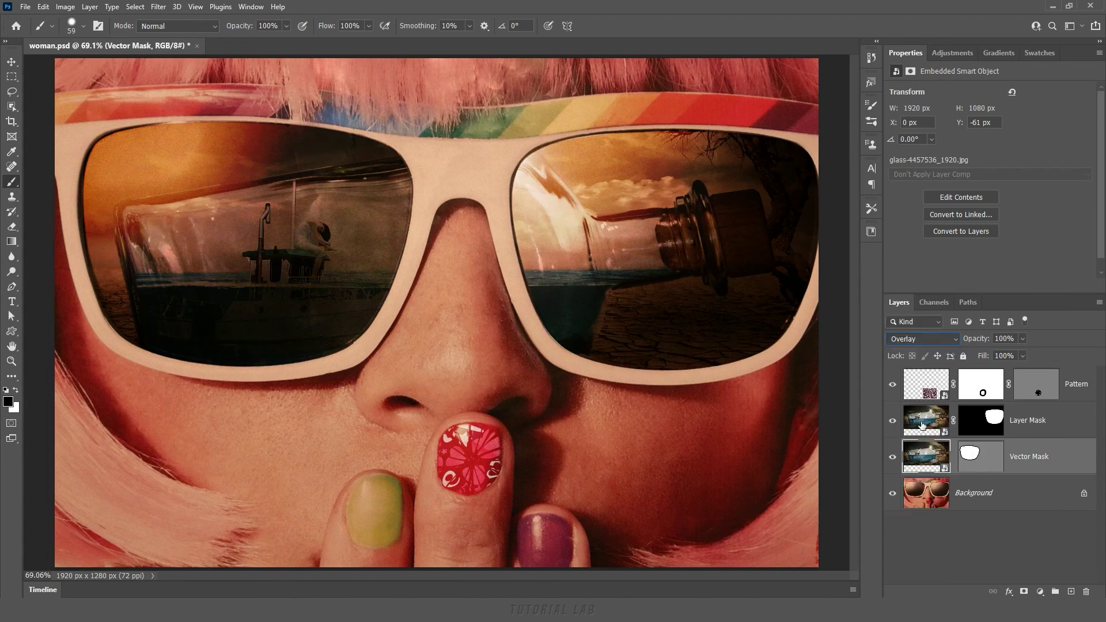